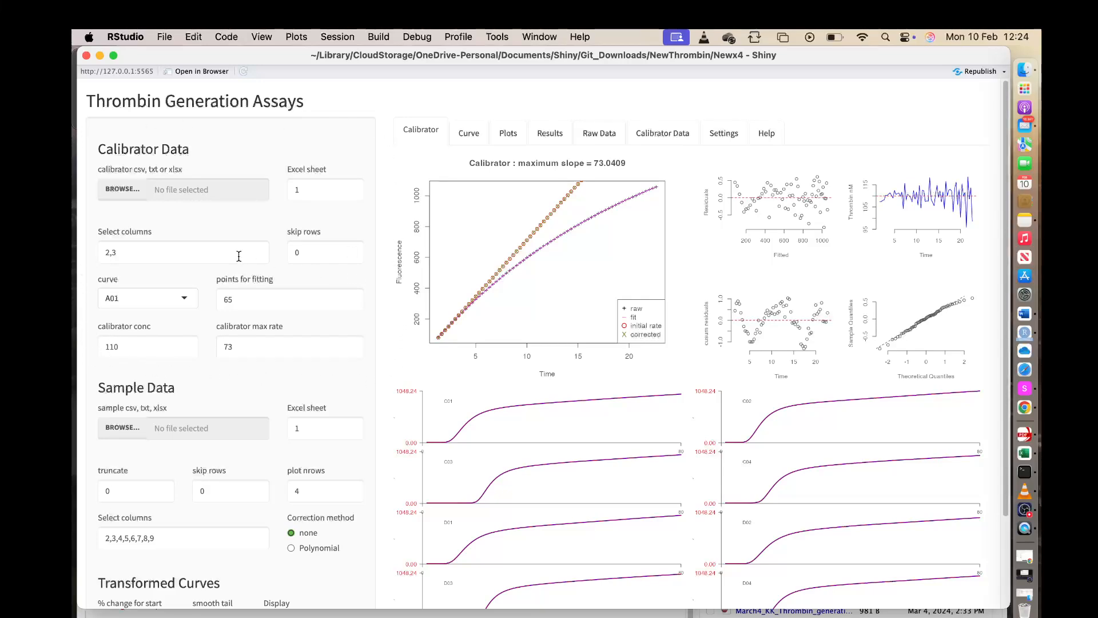
Switch the calibrator curve to A02 and to the means to compare their fits.
left_click(191, 253)
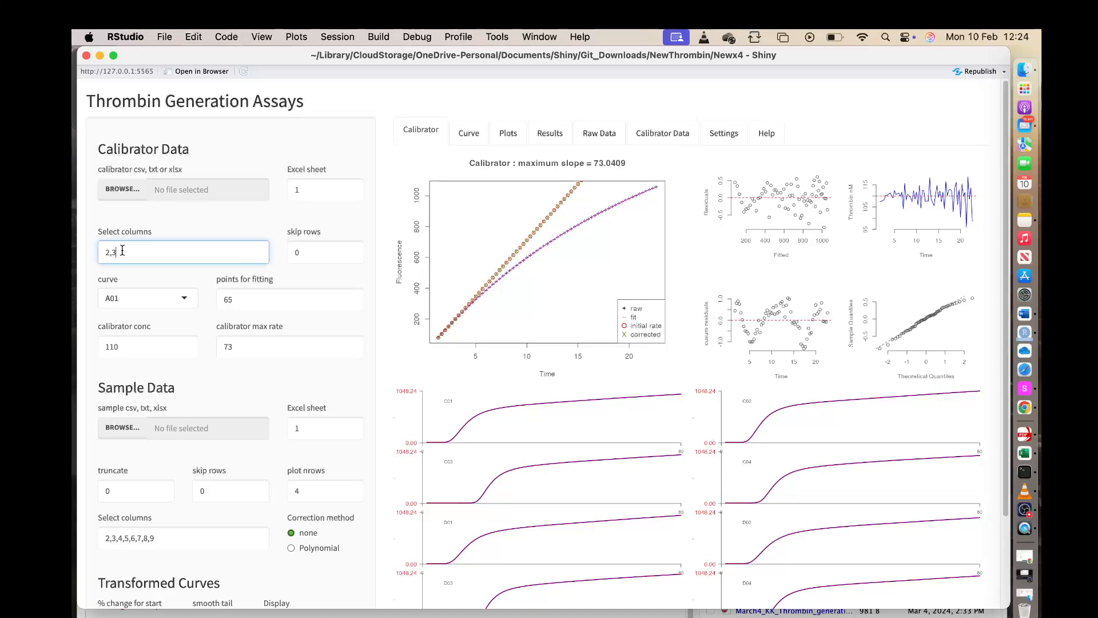
left_click(184, 296)
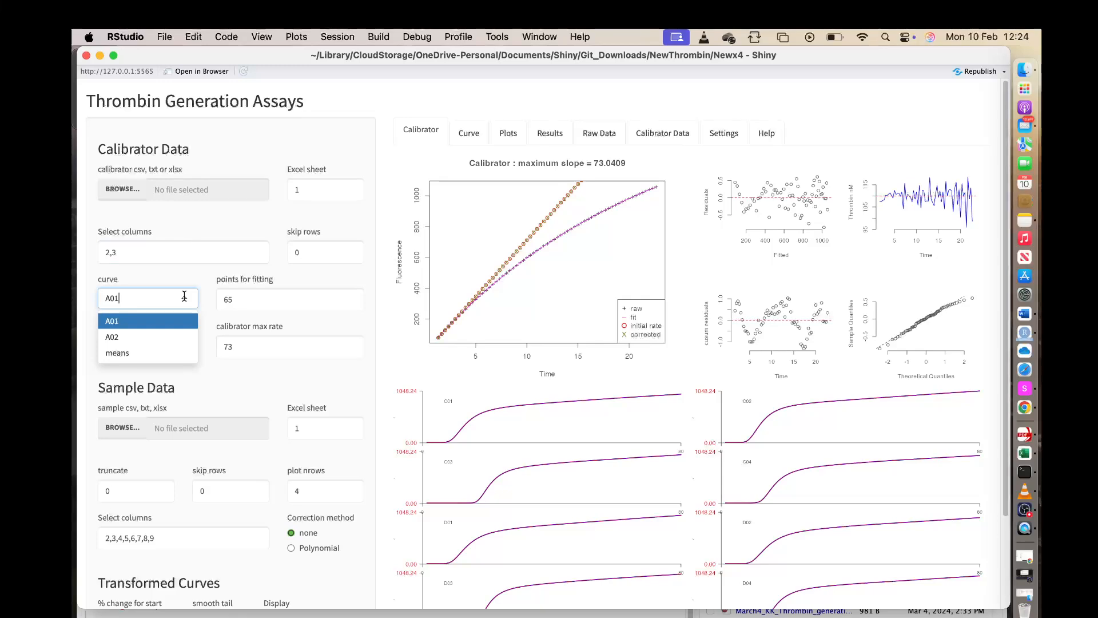
left_click(114, 336)
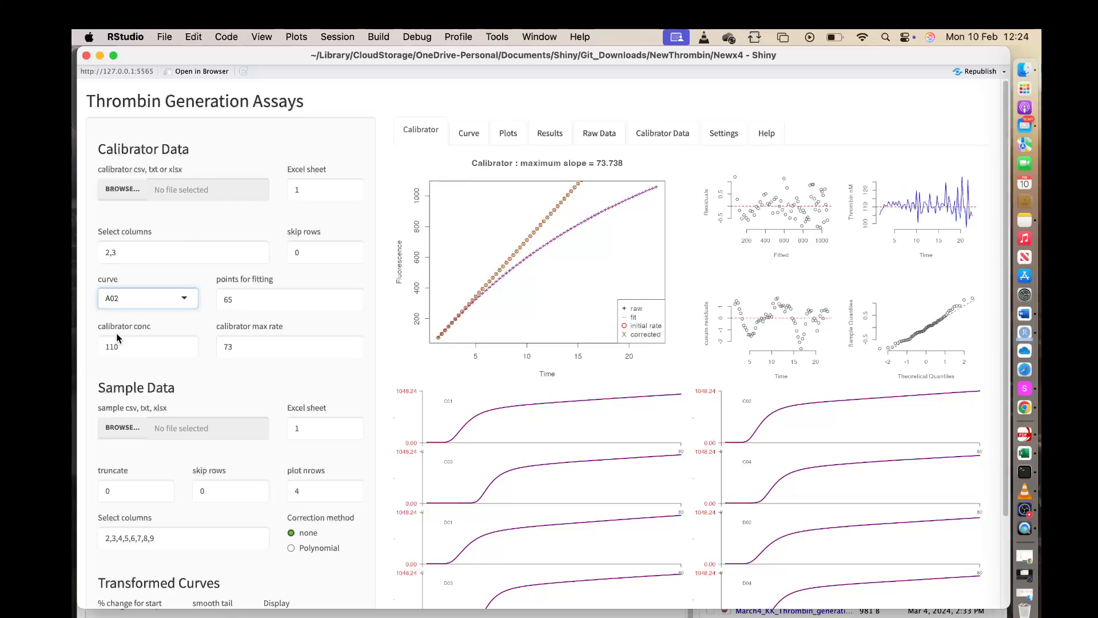
left_click(183, 298)
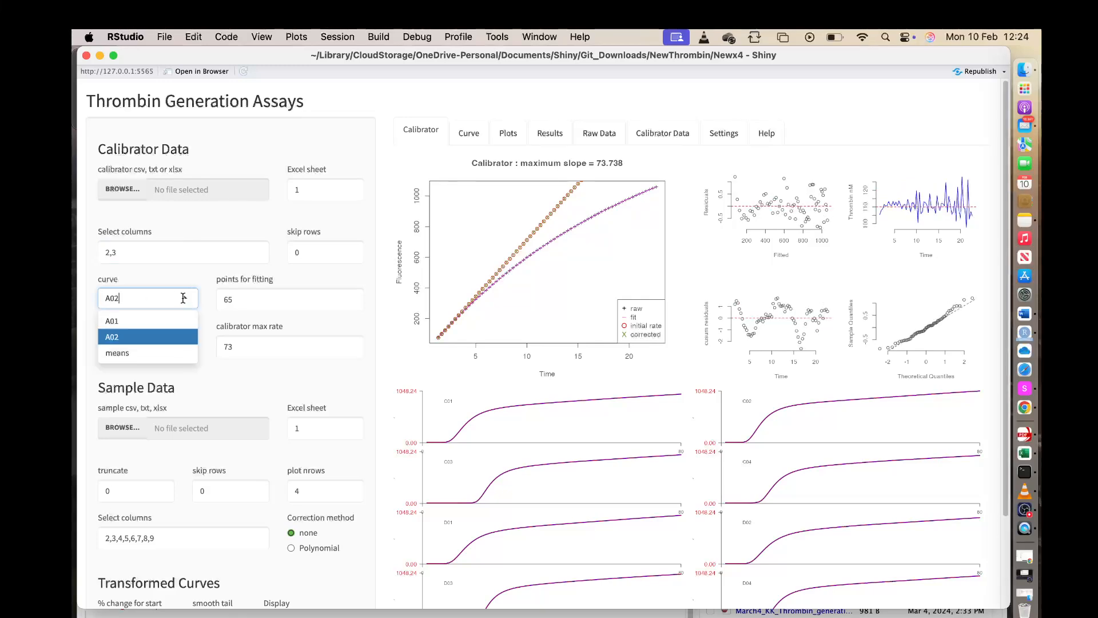
left_click(119, 351)
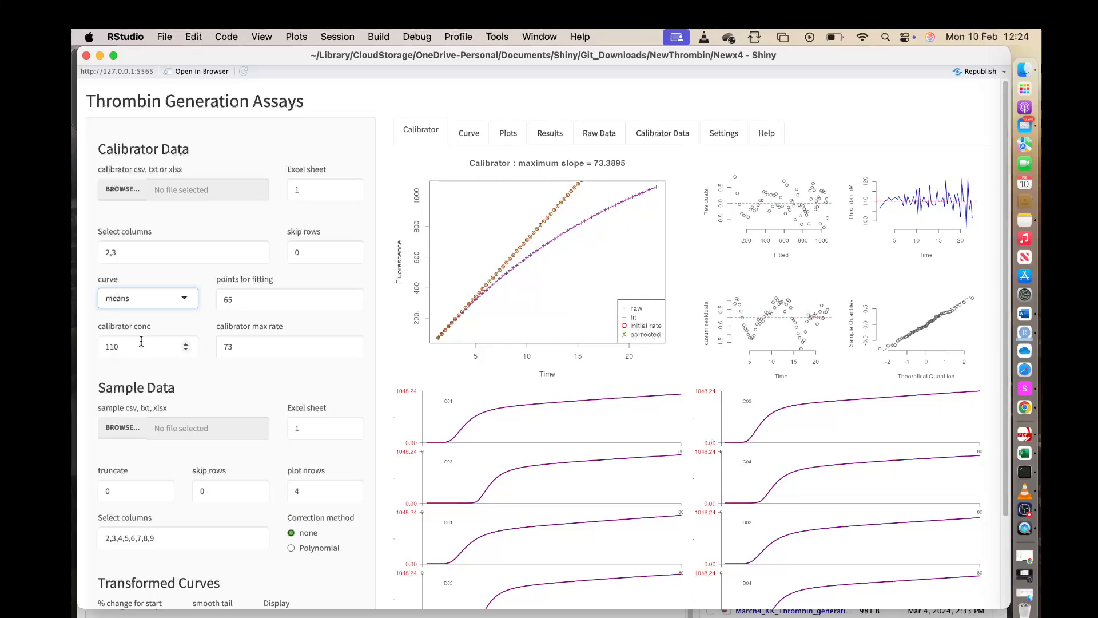
left_click(204, 267)
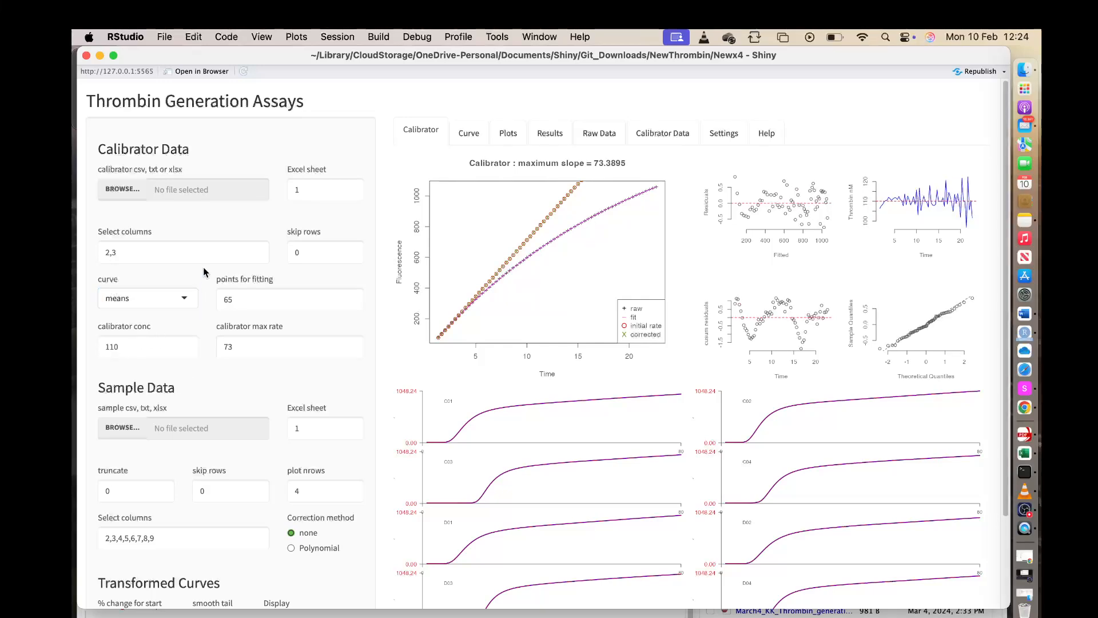
Raise the calibrator's points for fitting to 75 and bring the value back down to 65.
left_click(238, 300)
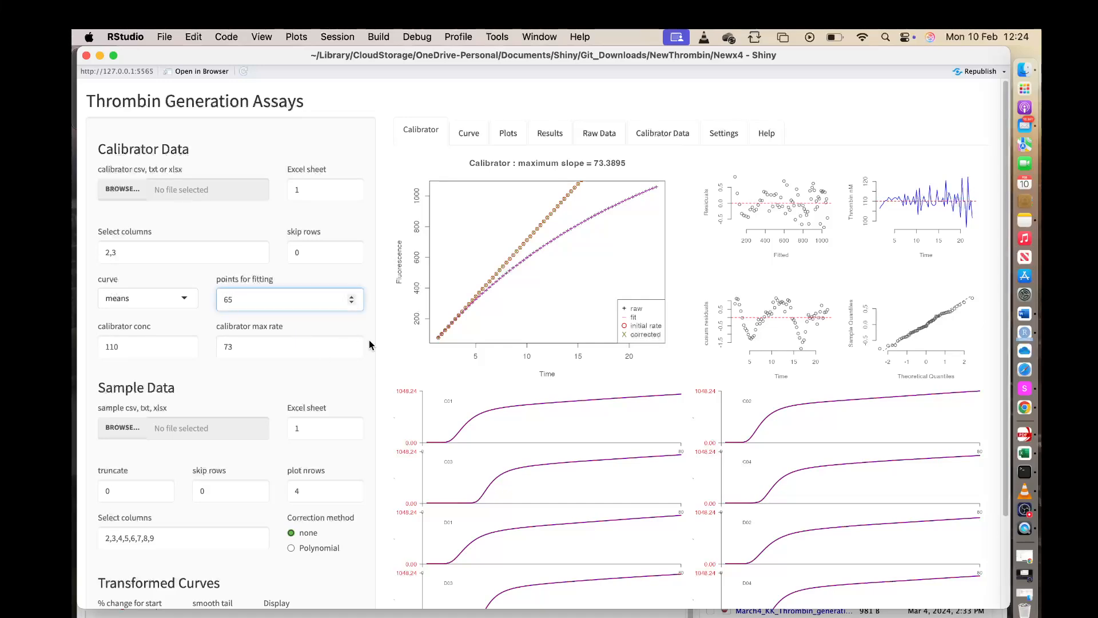
left_click(352, 298)
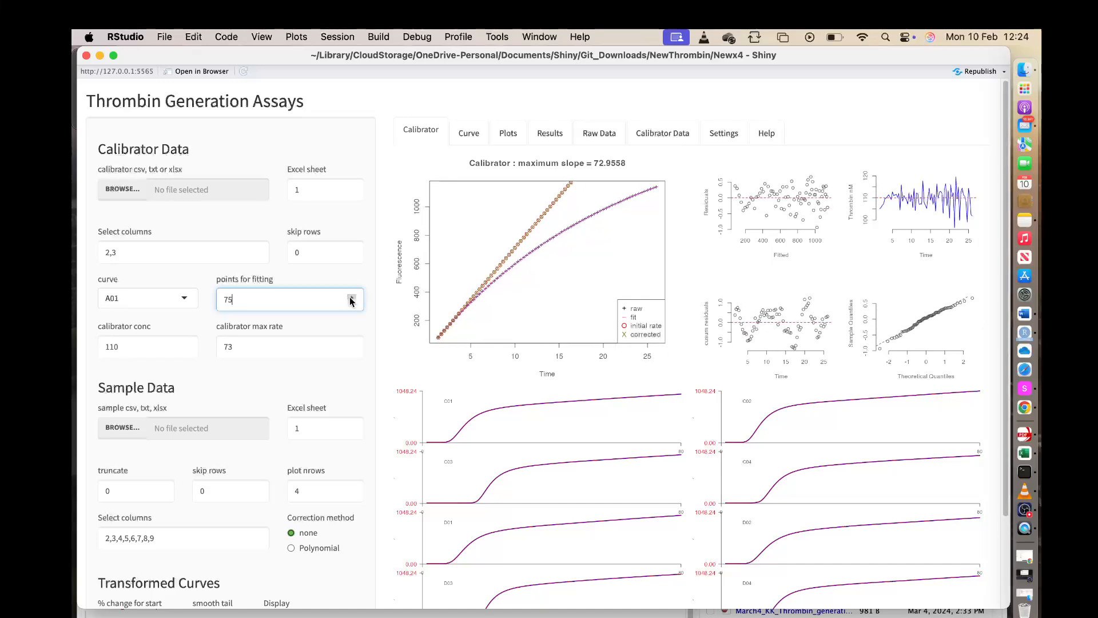
left_click(351, 303)
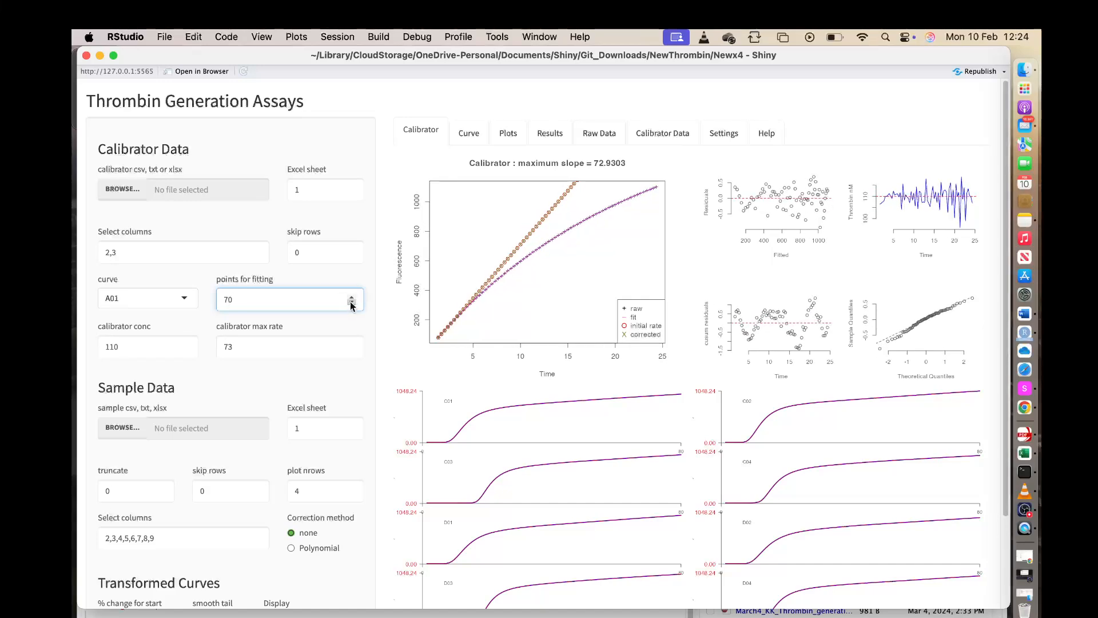
left_click(352, 303)
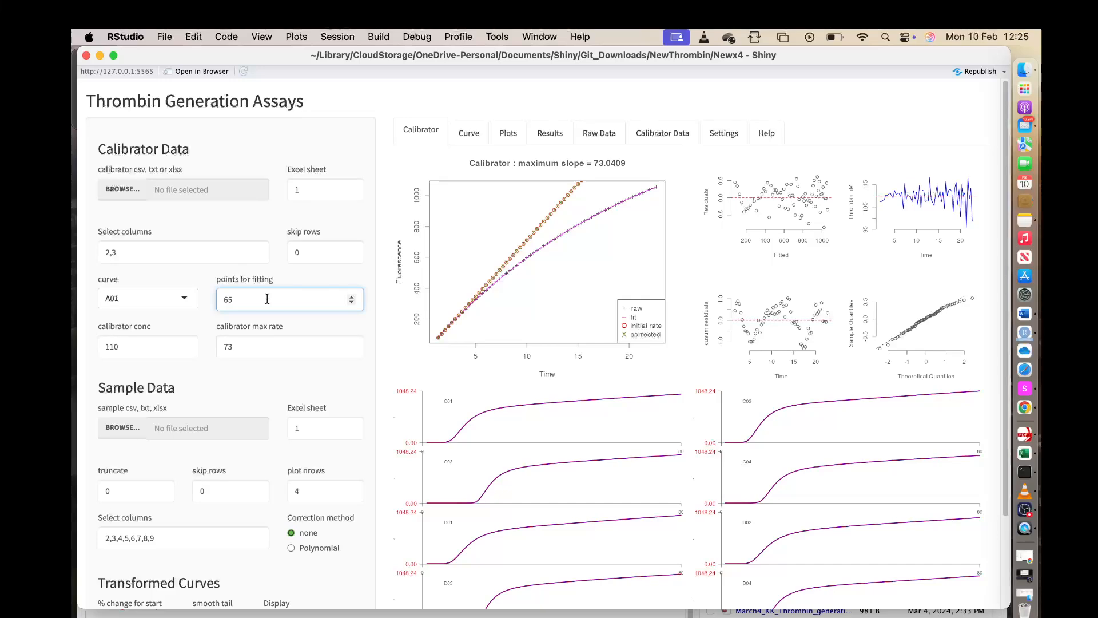
Apply the Polynomial correction method to the sample data and review the corrected sample curves.
left_click(142, 346)
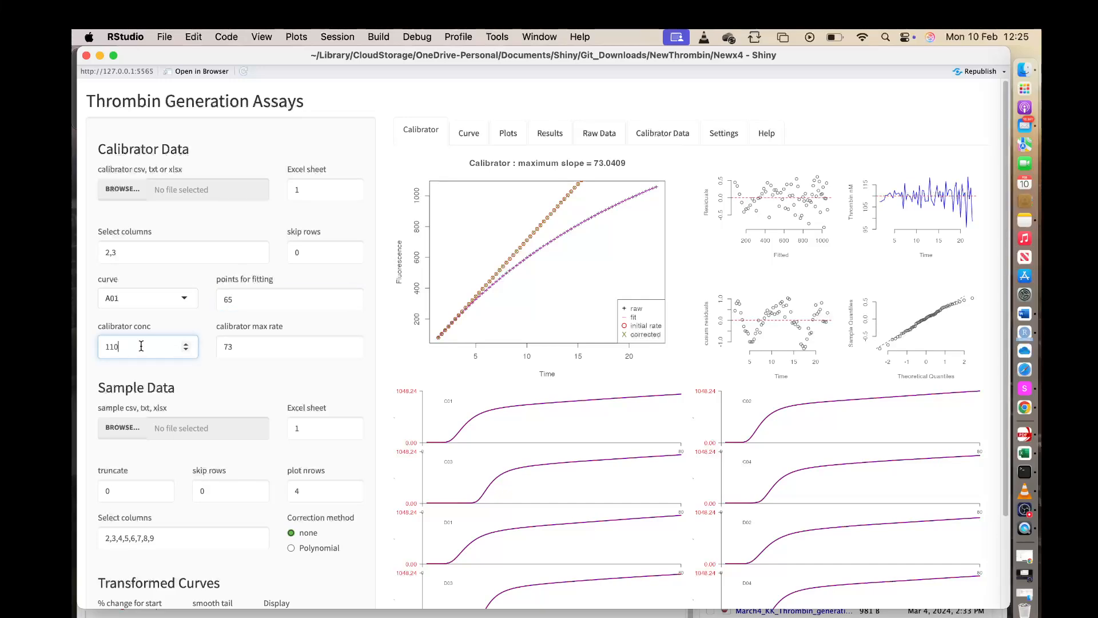
left_click(252, 349)
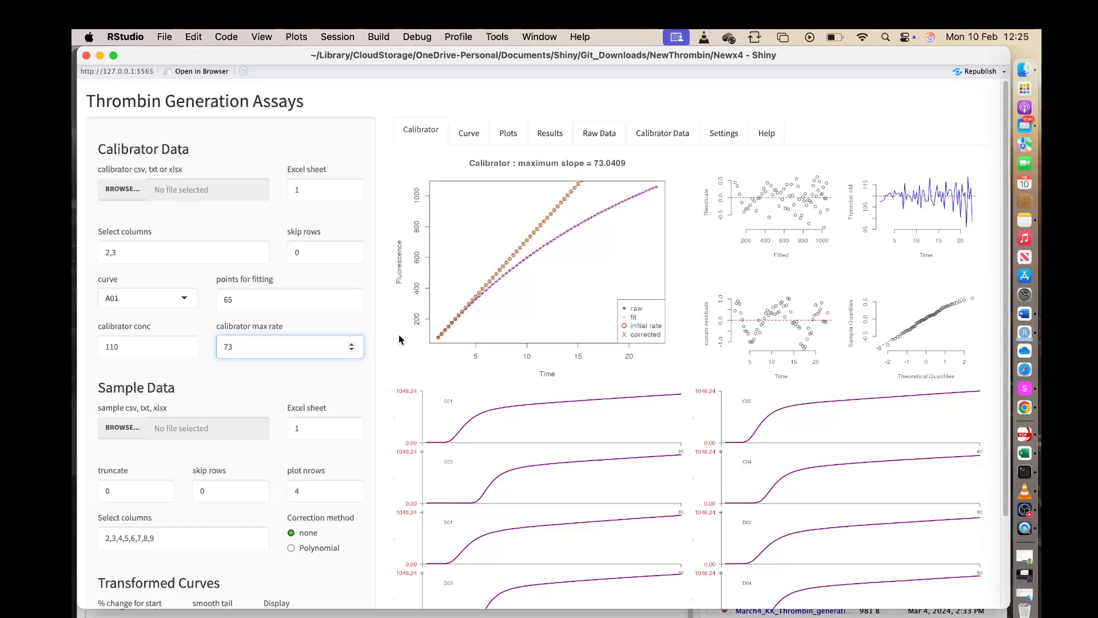
scroll(401, 338, "down", 3)
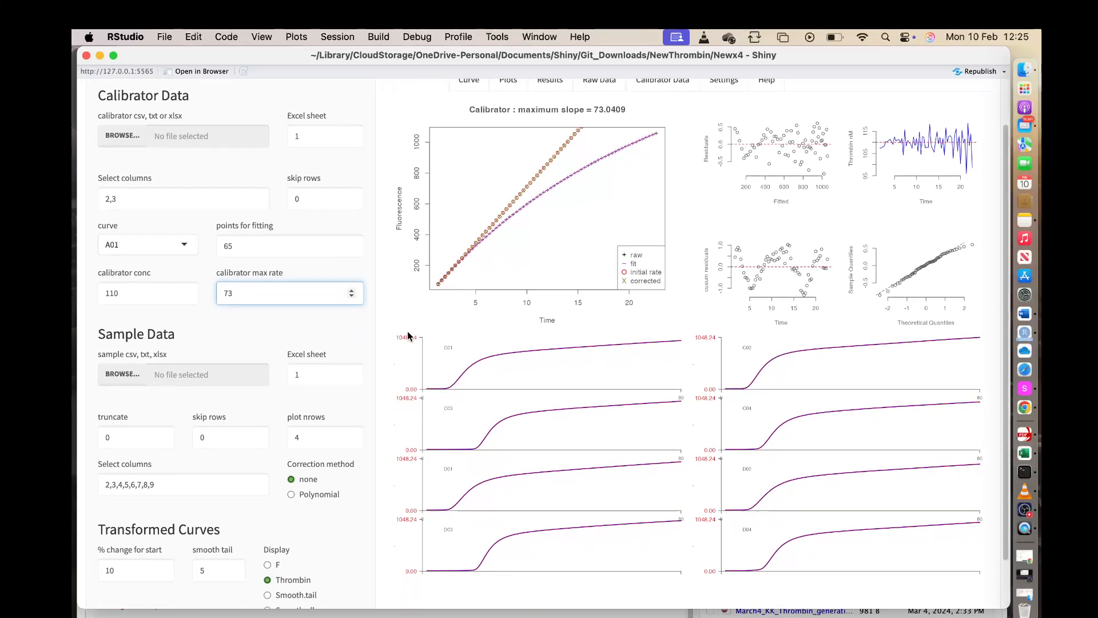
scroll(408, 332, "down", 1)
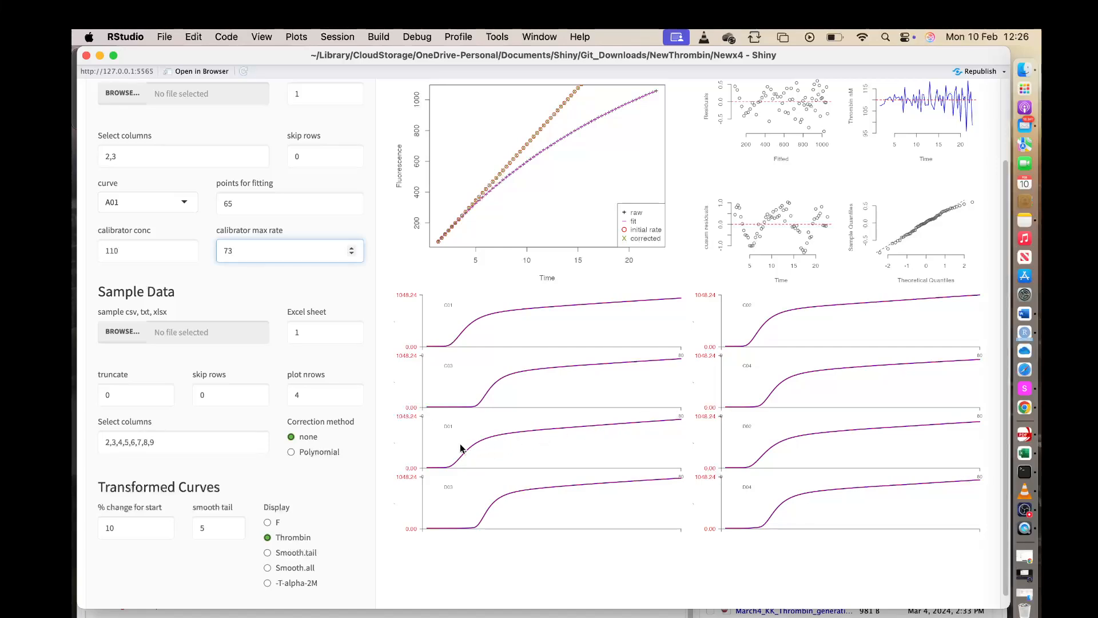
left_click(292, 453)
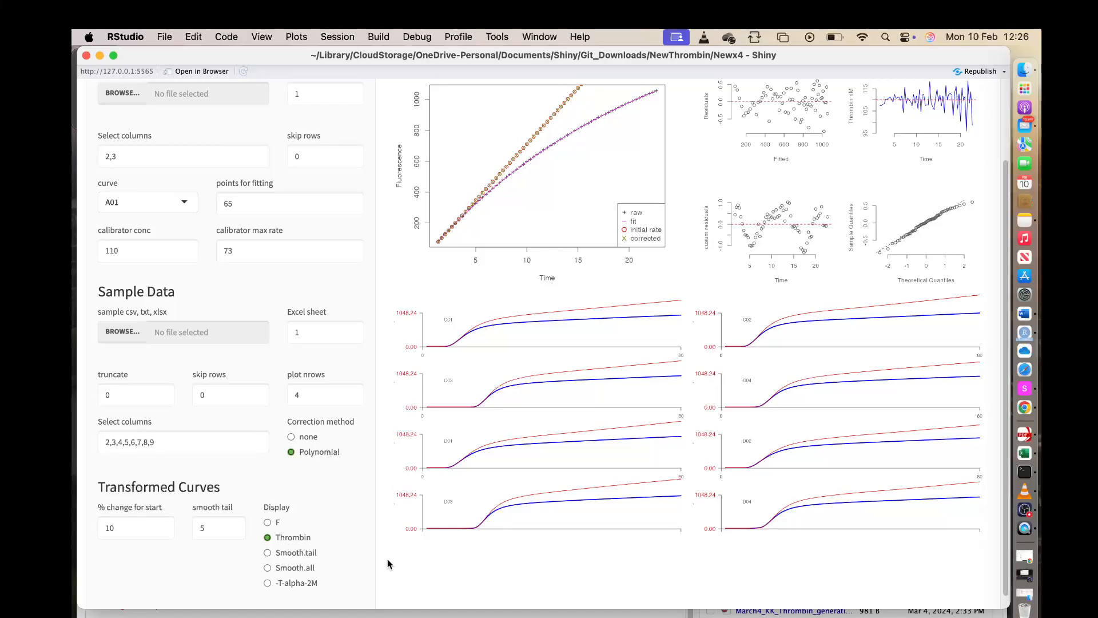
scroll(390, 539, "up", 3)
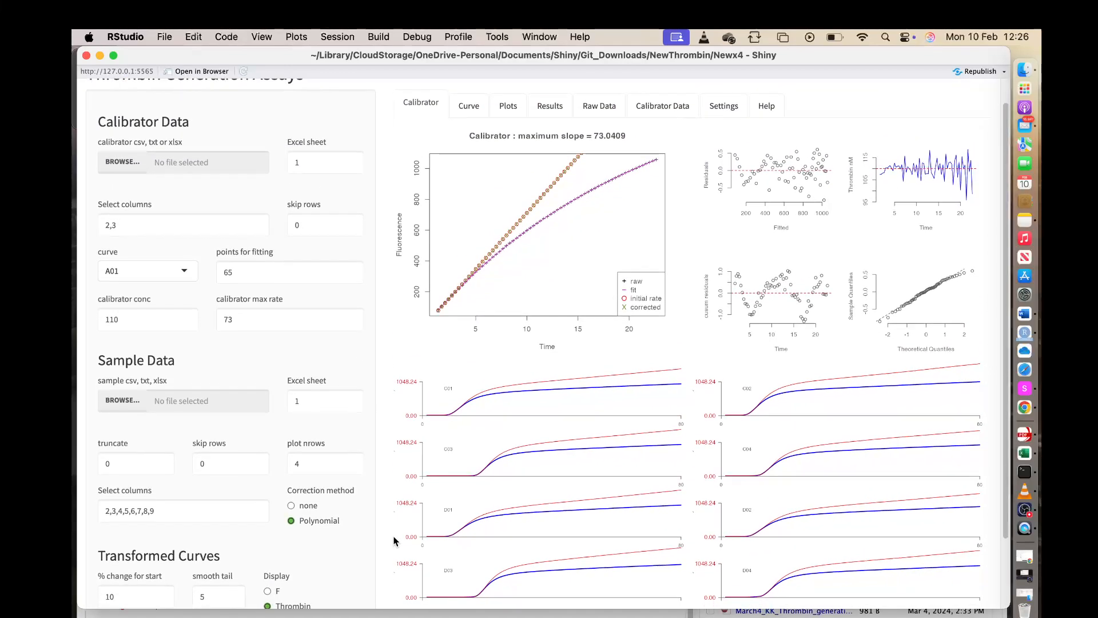
scroll(393, 539, "down", 2)
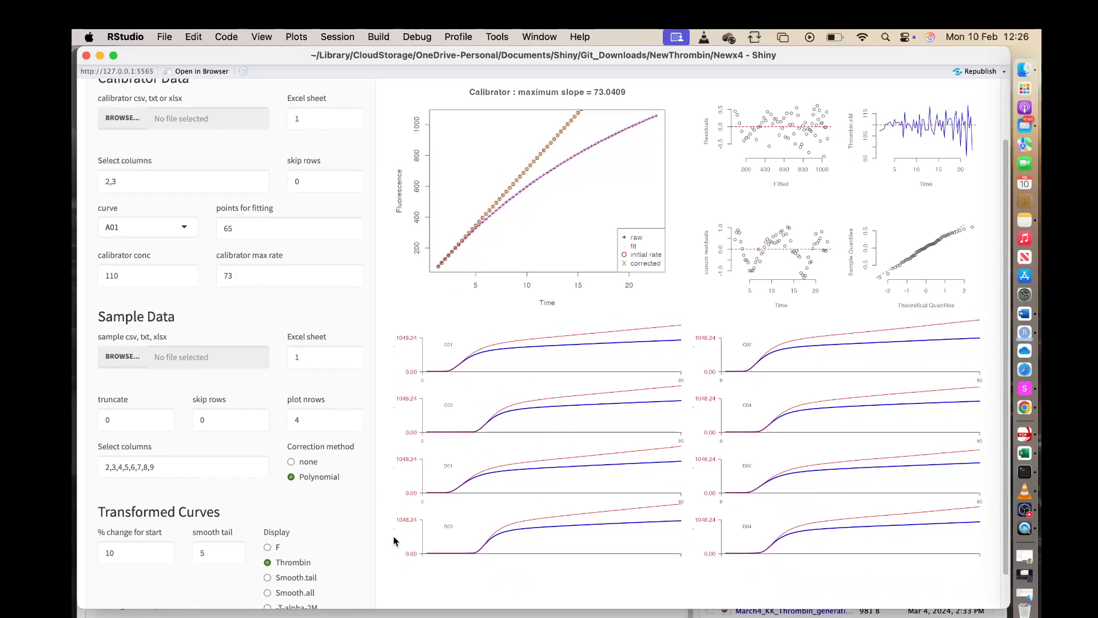
scroll(394, 540, "down", 1)
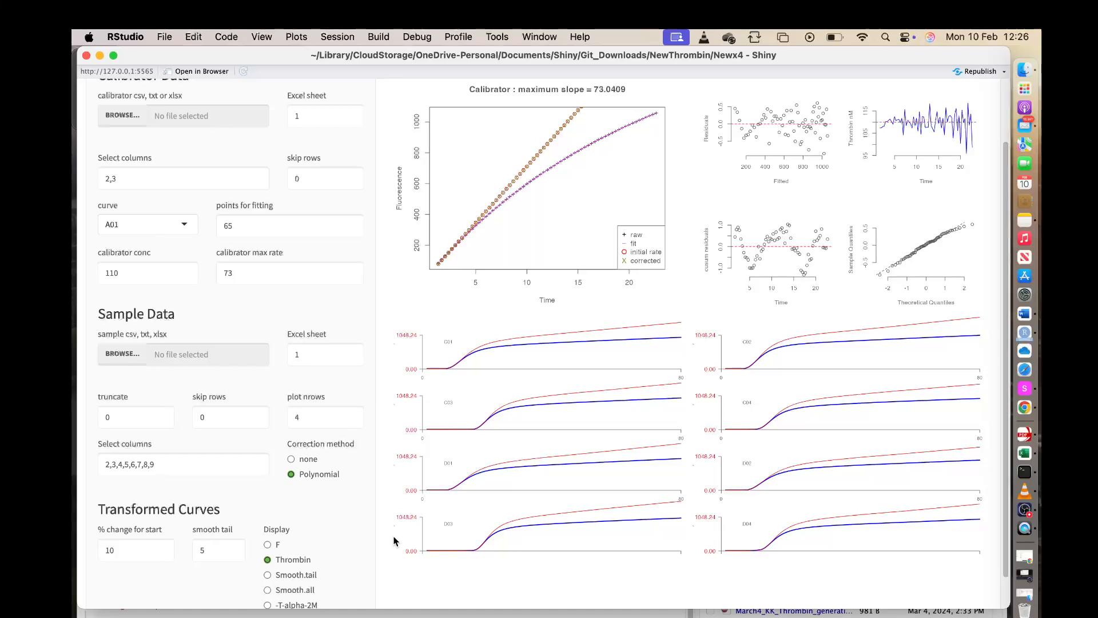
scroll(393, 539, "down", 1)
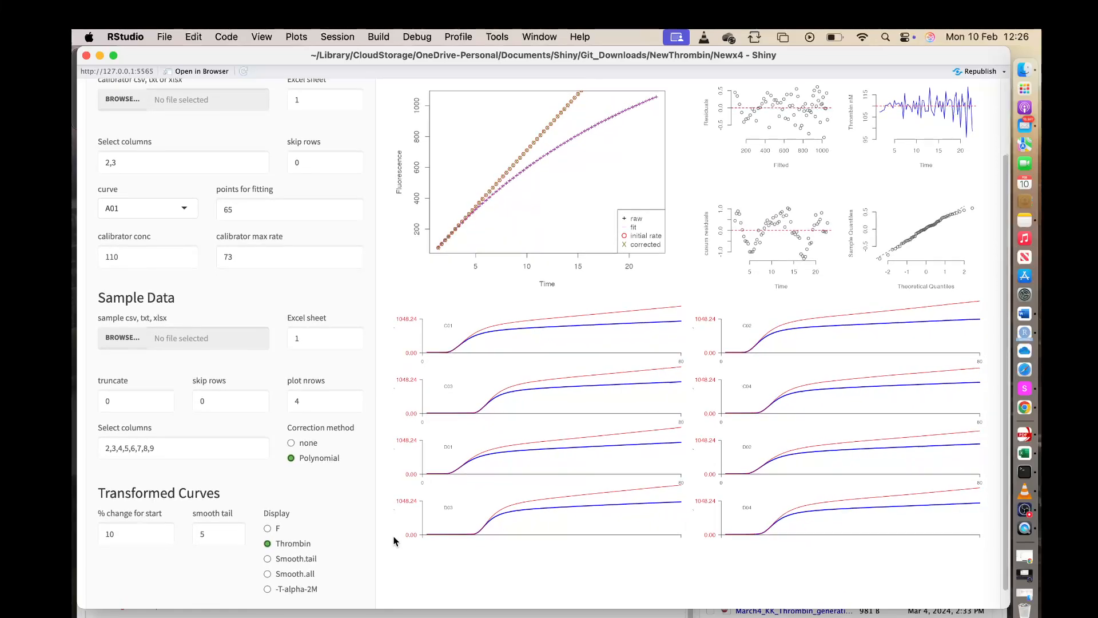
scroll(393, 535, "down", 1)
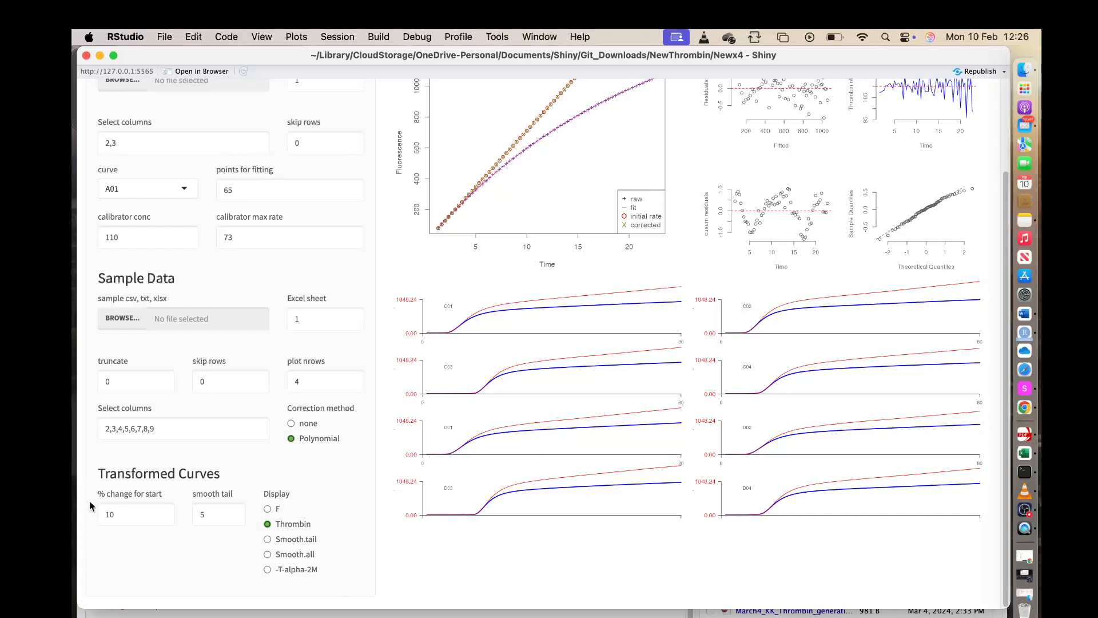
Show the individual curve of sample C01 with its table of parameters.
left_click(122, 511)
left_click(213, 516)
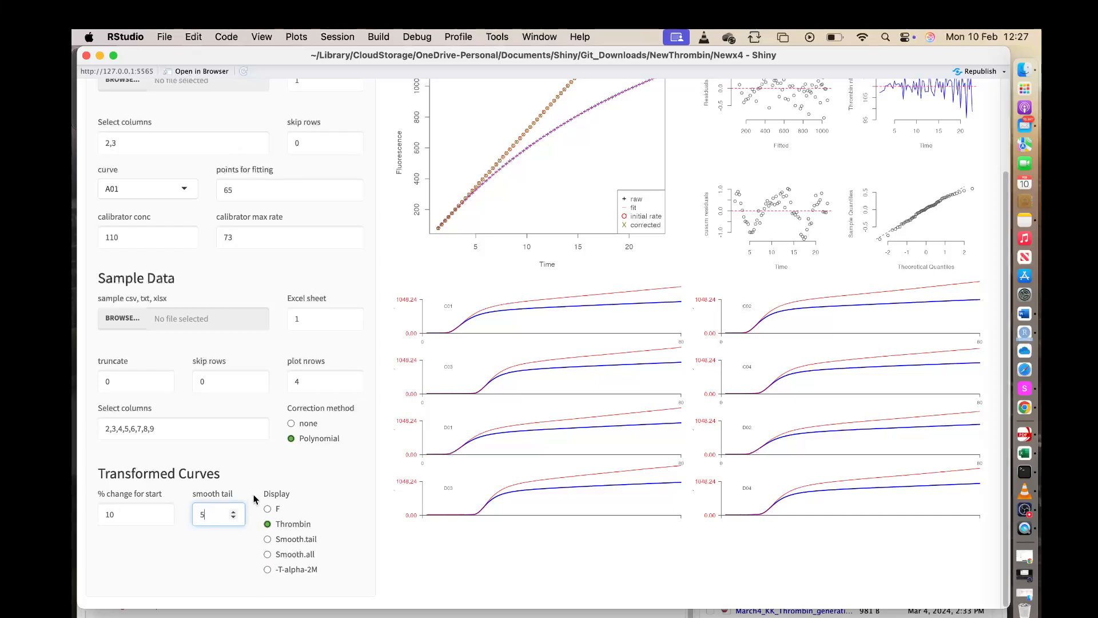
scroll(396, 455, "up", 4)
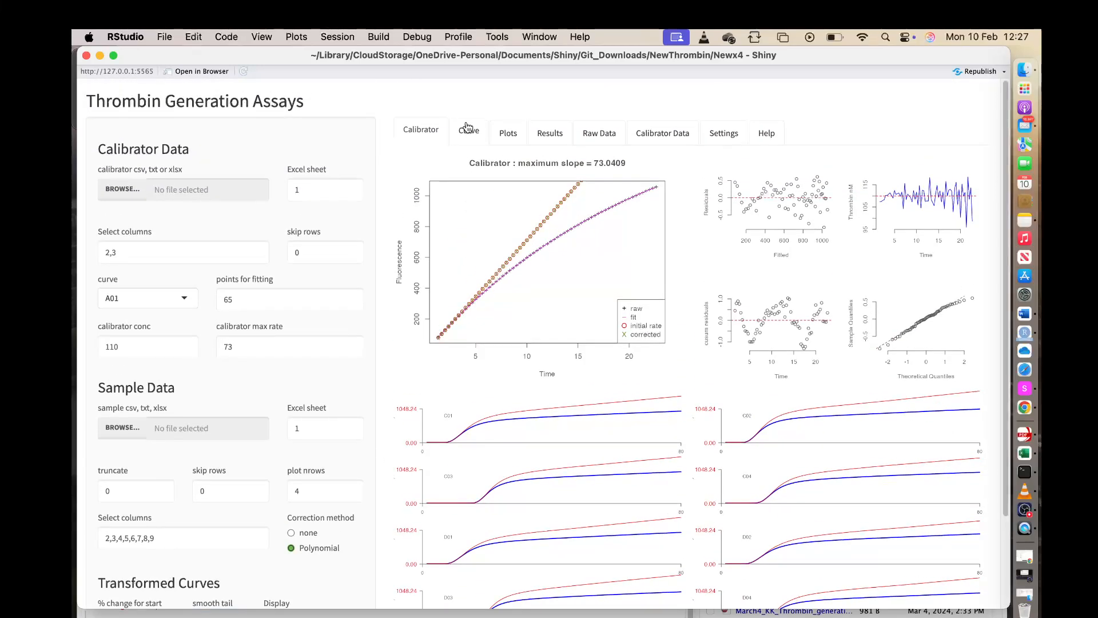
left_click(468, 128)
scroll(478, 495, "down", 3)
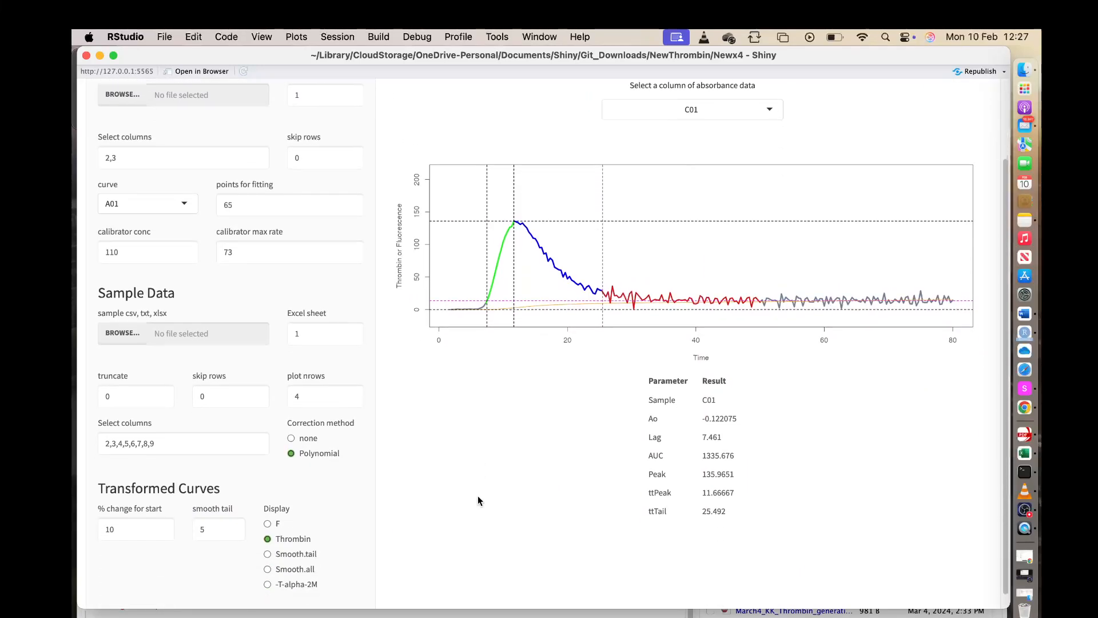
scroll(478, 495, "down", 1)
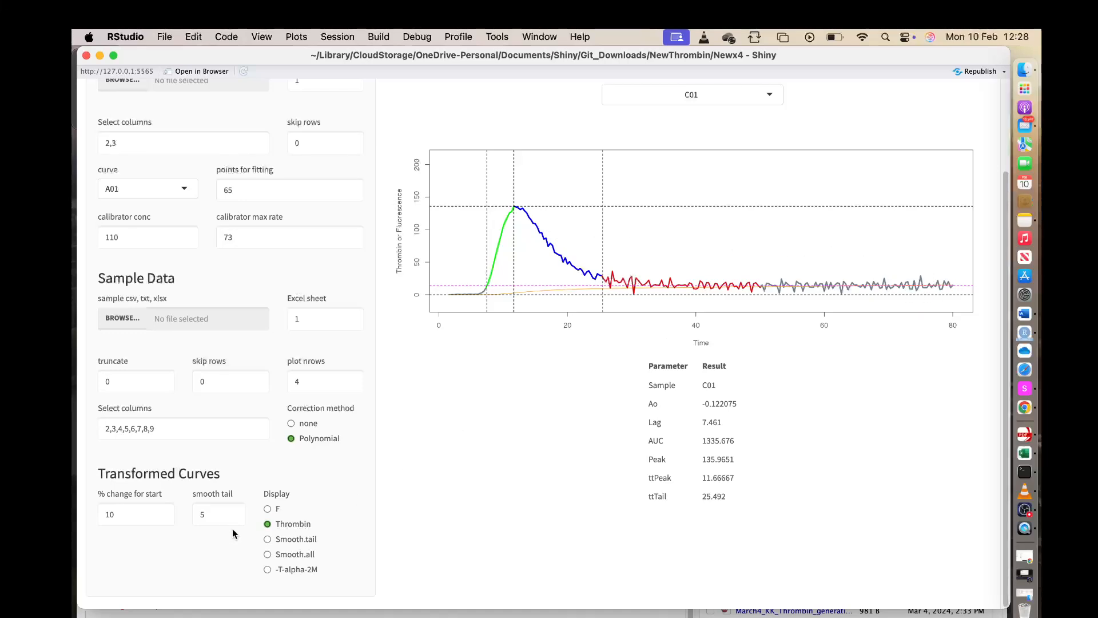
Display the C01 curve as F, switch it to Smooth.tail and set the smooth tail value to 10.
left_click(267, 509)
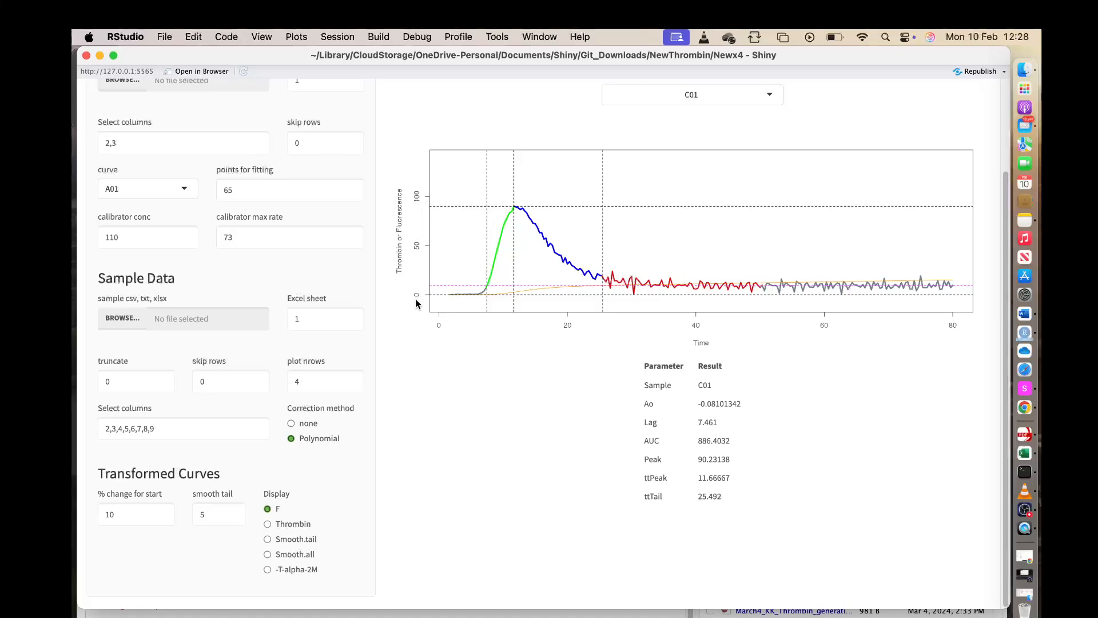
left_click(267, 540)
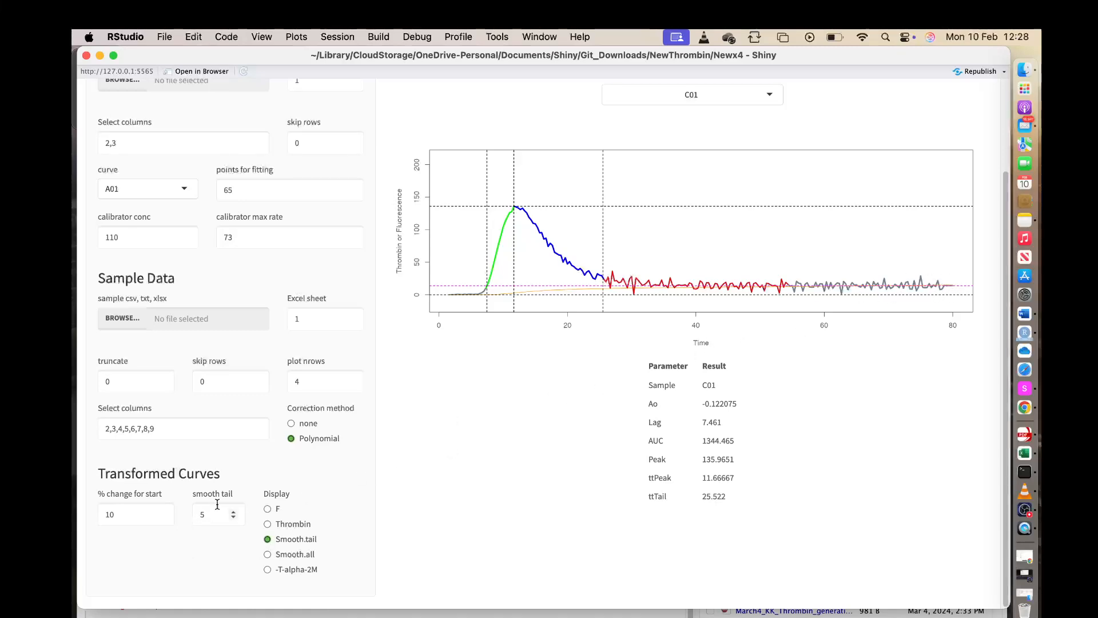
left_click(233, 511)
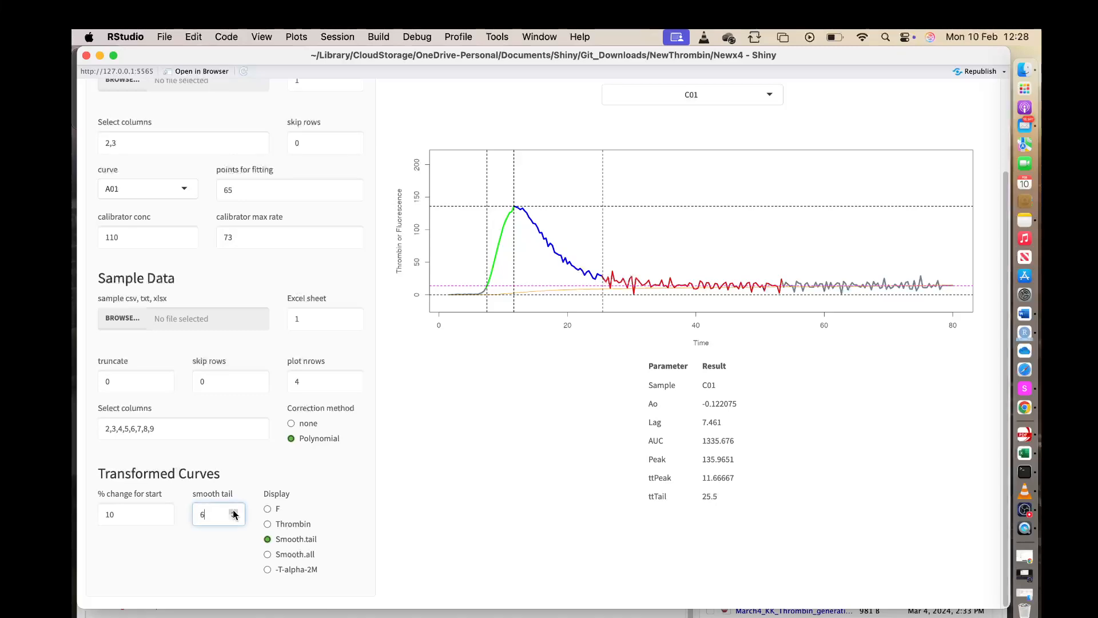
left_click(234, 511)
left_click(233, 512)
left_click(233, 511)
left_click(233, 512)
Compare the Smooth.all, Smooth.tail and -T-alpha-2M versions of the C01 curve and return the display to Thrombin.
left_click(268, 554)
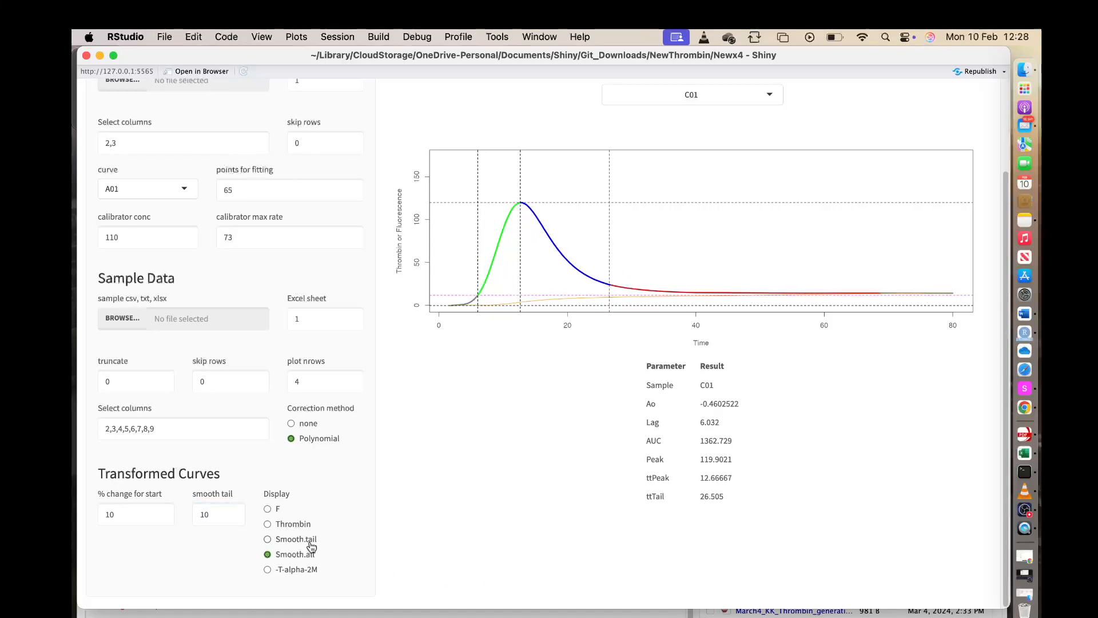
left_click(268, 539)
left_click(267, 539)
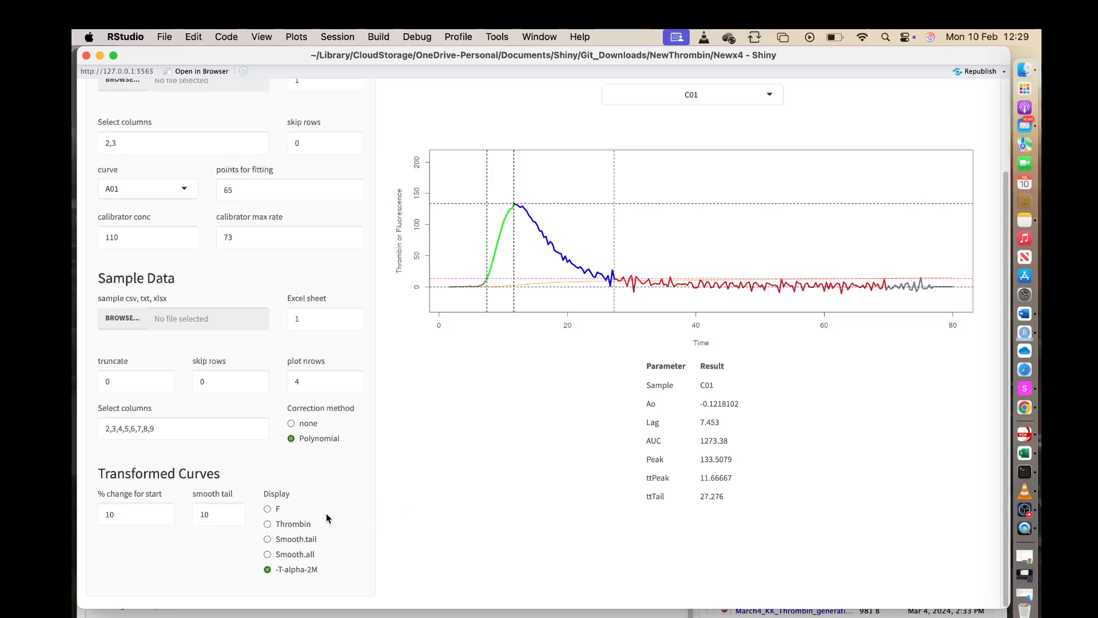
left_click(270, 523)
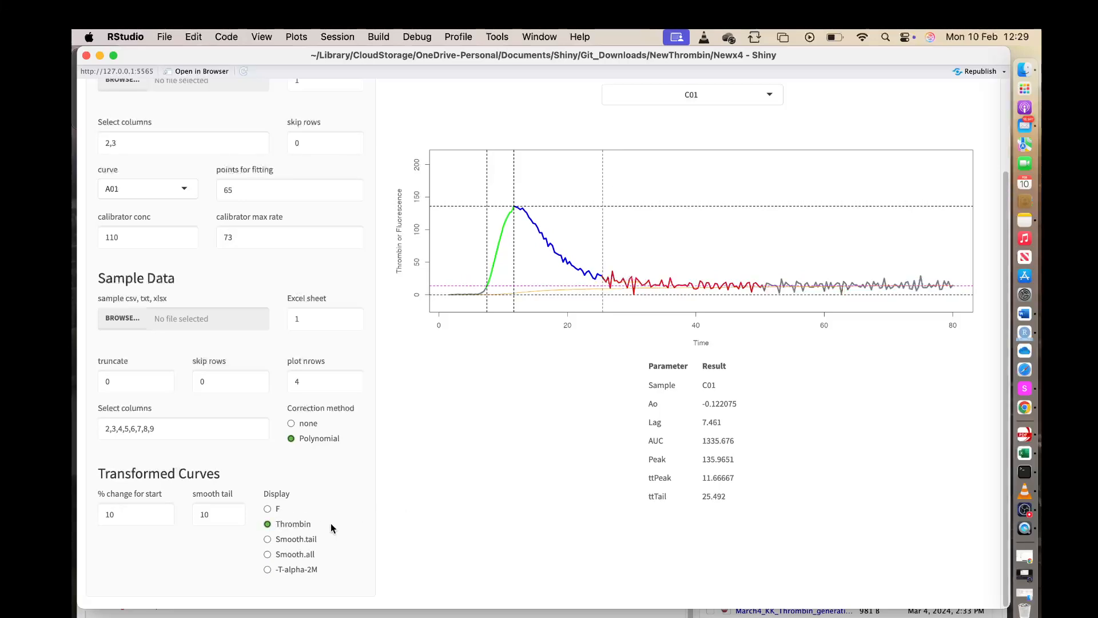
Show the Peak parameter on the plots of all samples and open the table of all results.
scroll(458, 489, "up", 1)
scroll(459, 488, "up", 2)
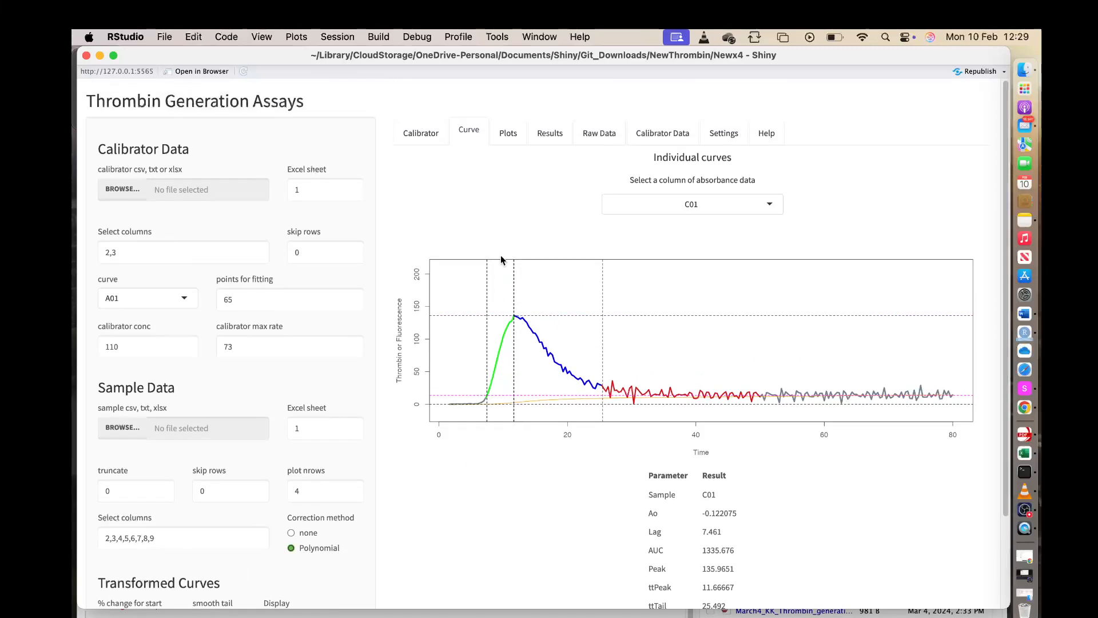
left_click(508, 134)
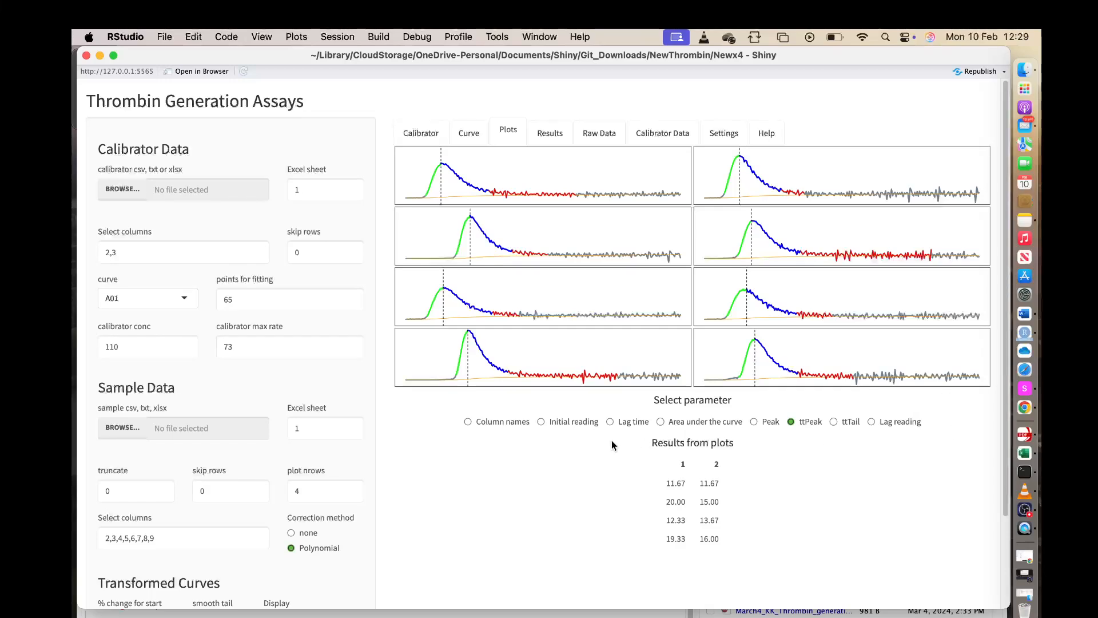
left_click(754, 421)
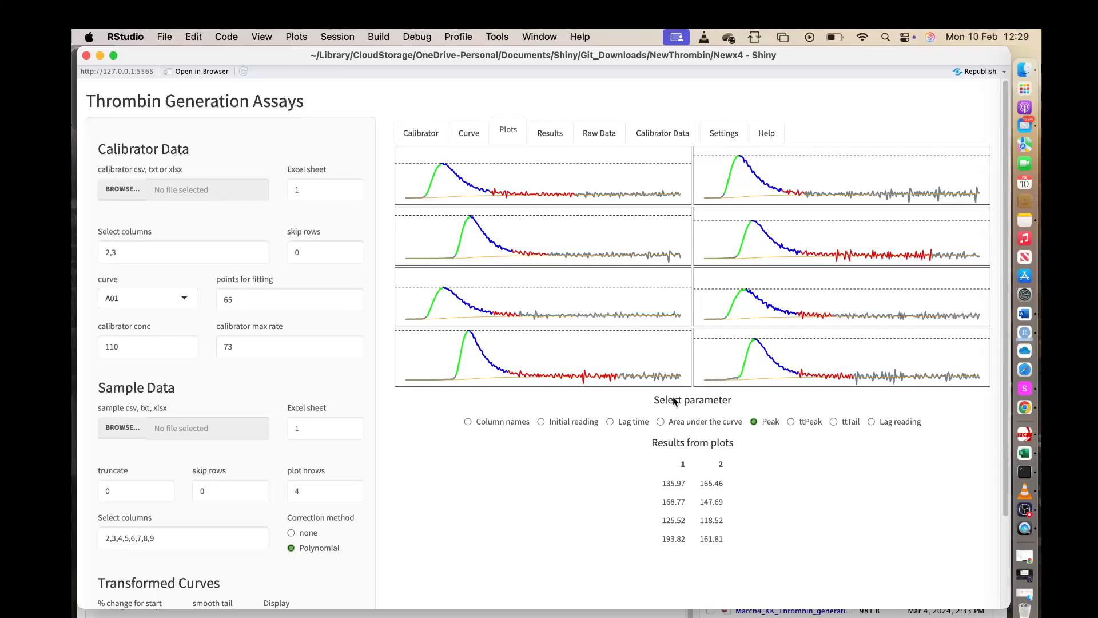
left_click(541, 133)
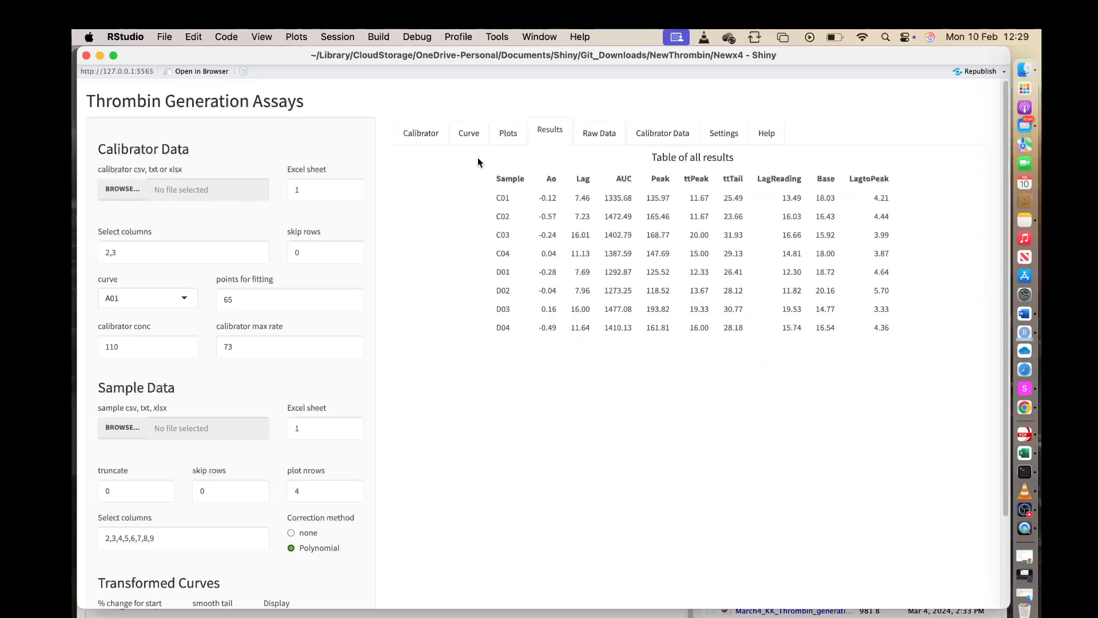
Copy the complete table of all results, including its title and headers, and clear the selection.
left_click_drag(475, 149, 899, 331)
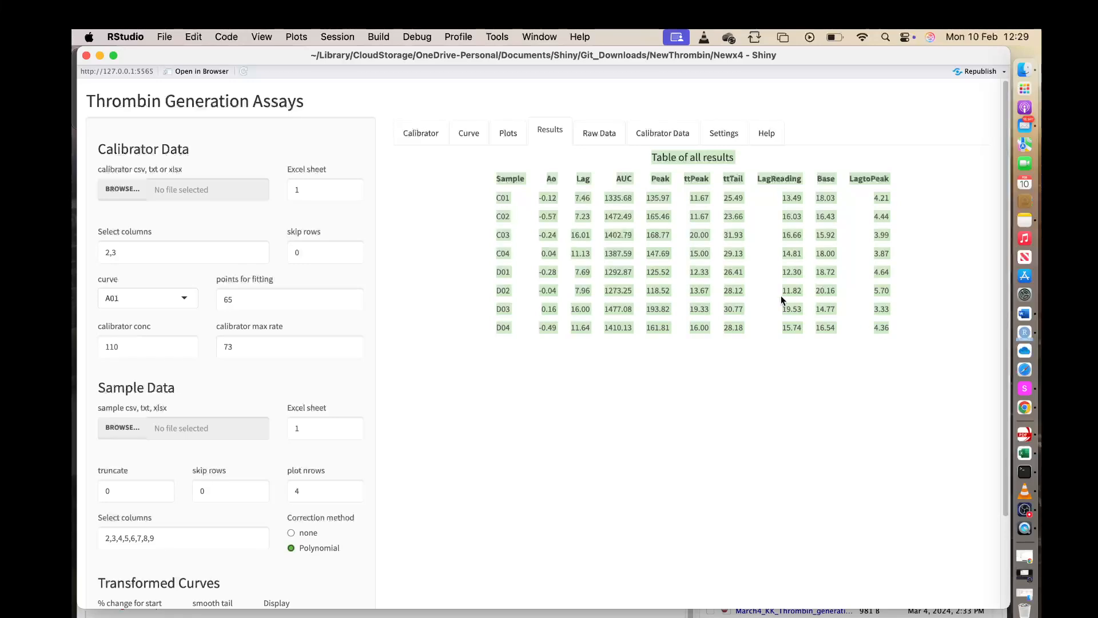
right_click(650, 268)
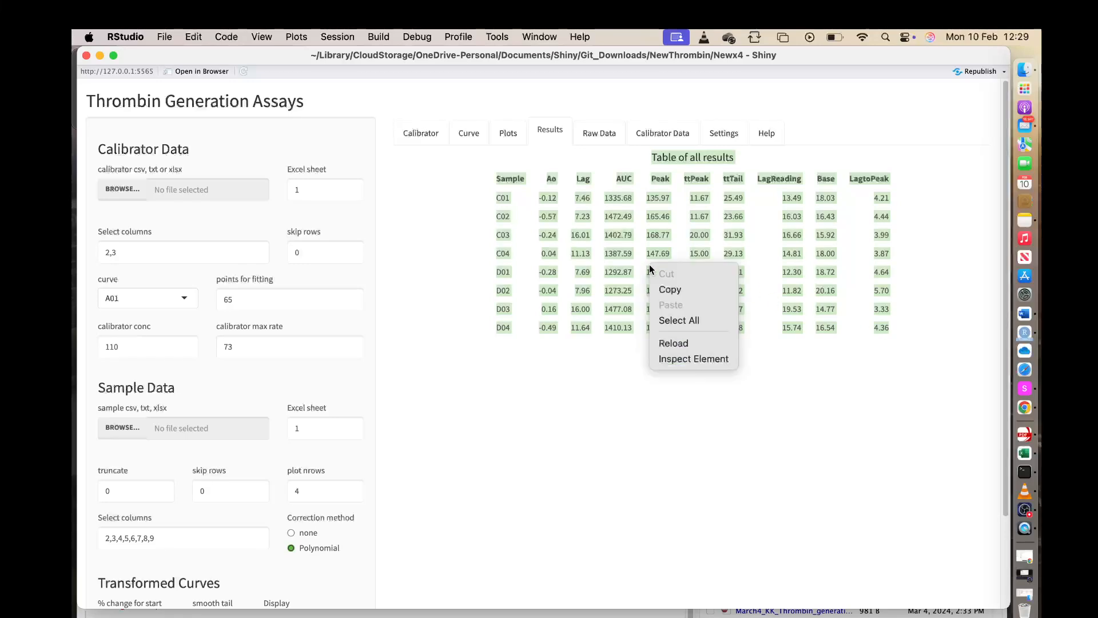
left_click(669, 290)
left_click(656, 402)
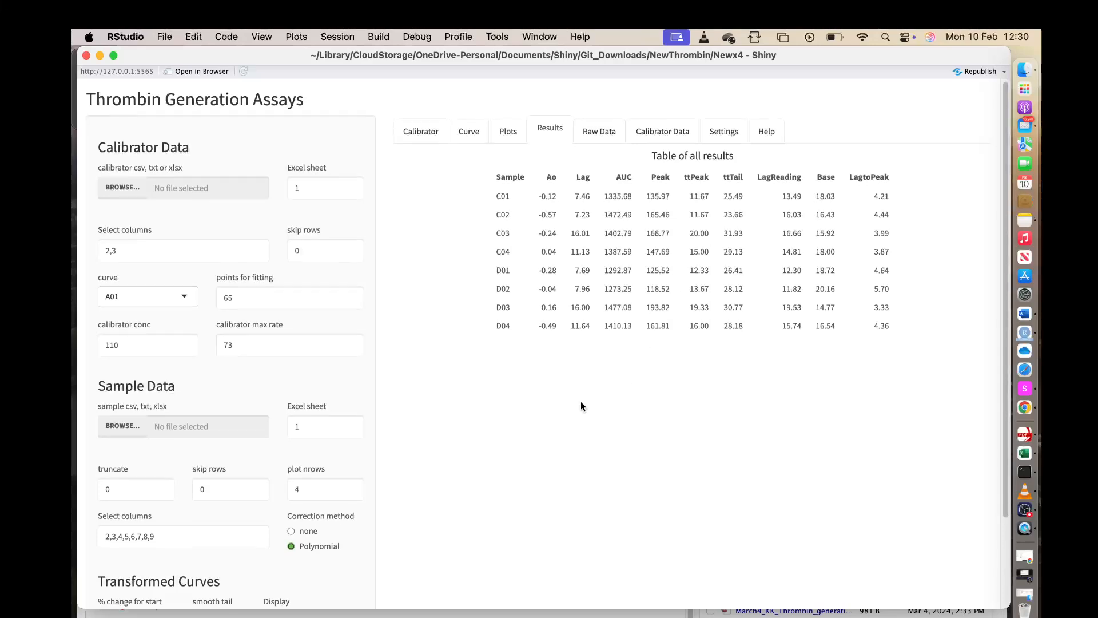
scroll(581, 404, "down", 1)
scroll(578, 402, "up", 2)
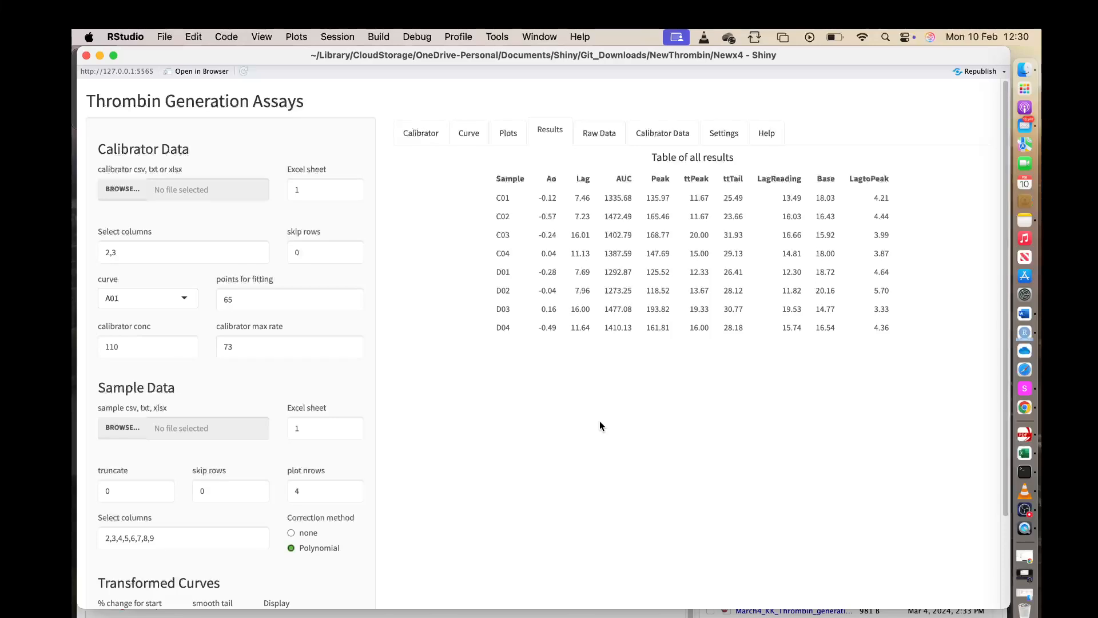
Review the sample data as Raw fluorescence and as Analysed, return it to Raw fluorescence, and show the Selected calibrator data.
left_click(600, 137)
left_click(654, 131)
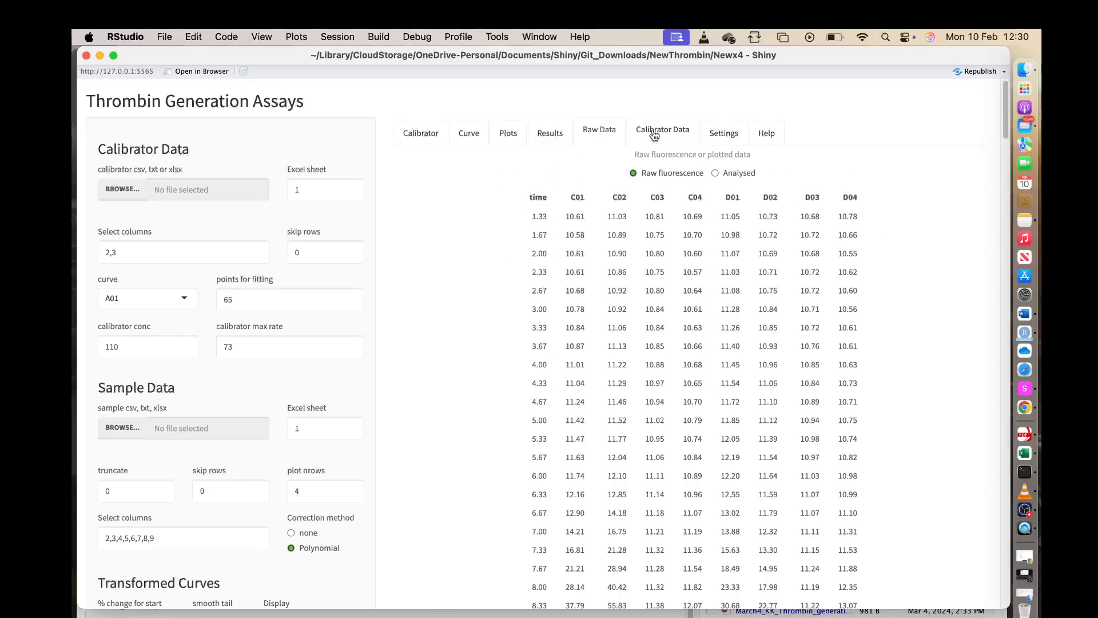
left_click(599, 131)
left_click(714, 173)
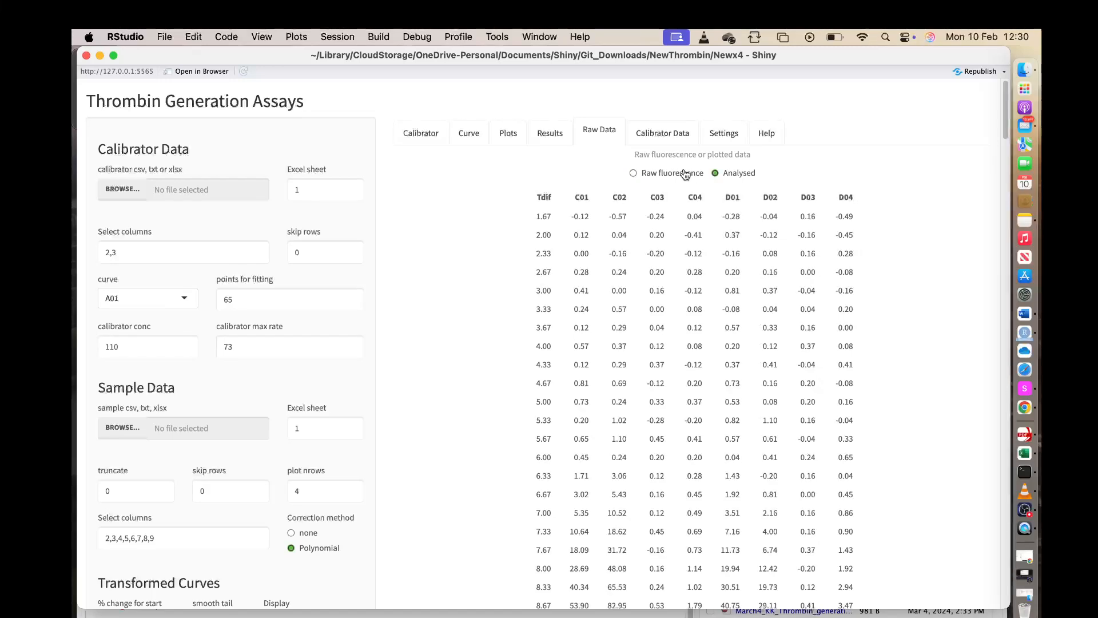
left_click(633, 173)
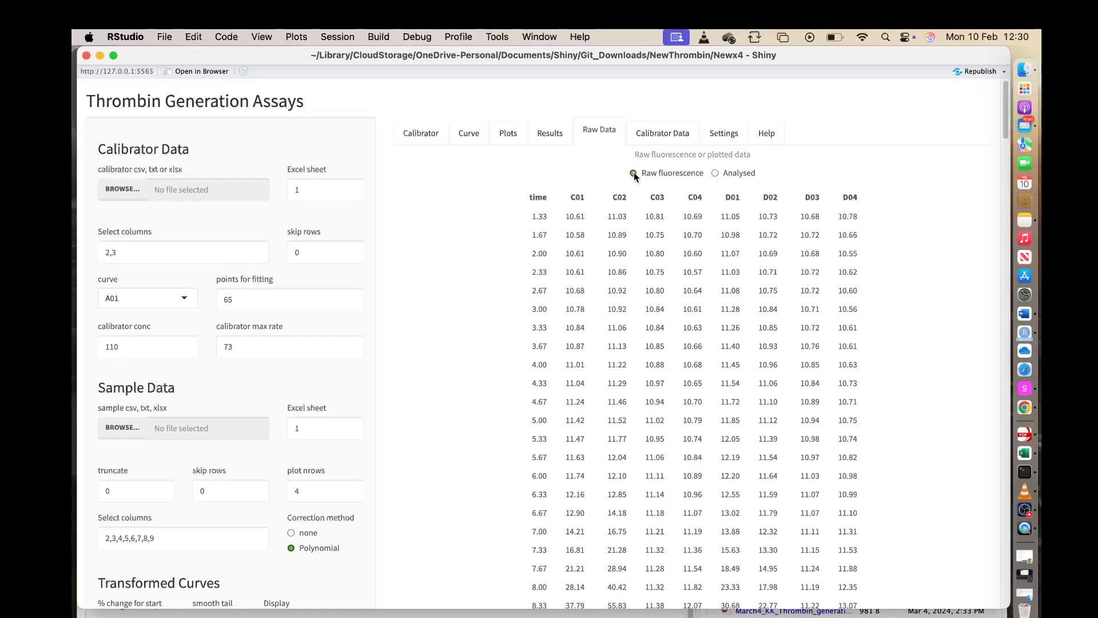
left_click(659, 135)
left_click(711, 173)
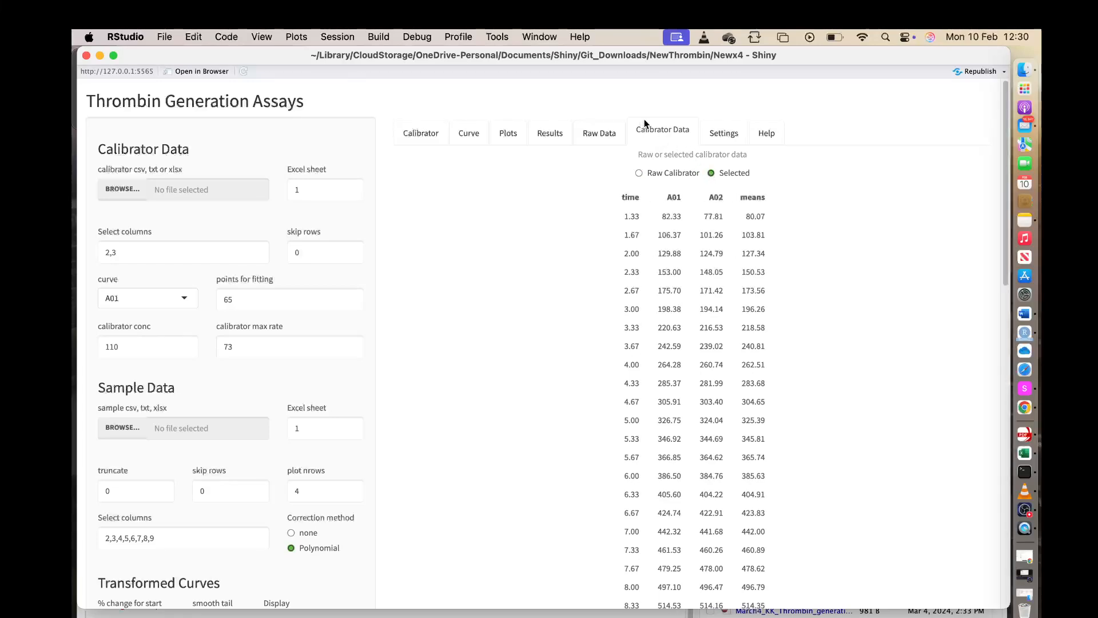
Show the summary of analysis settings, copy all of its text and clear the selection.
left_click(725, 131)
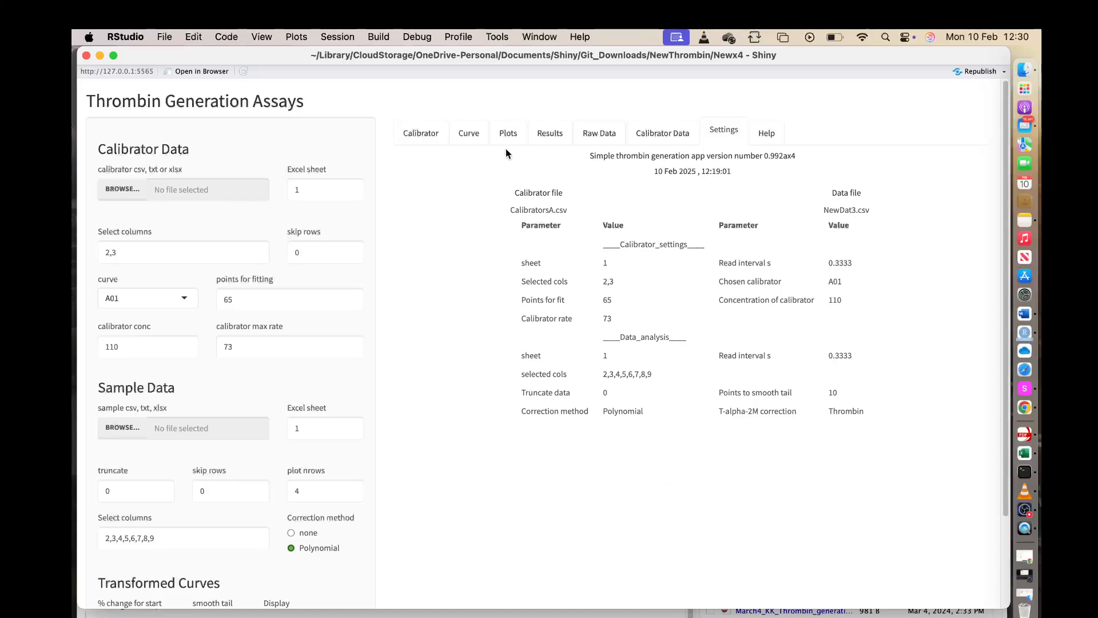
left_click_drag(506, 149, 894, 420)
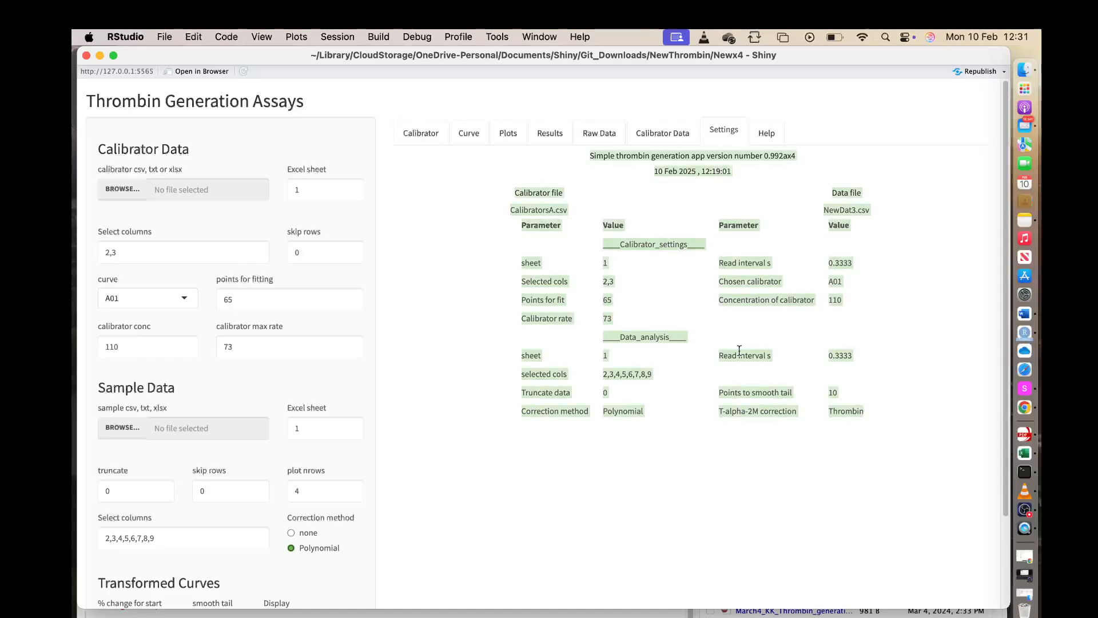
right_click(642, 333)
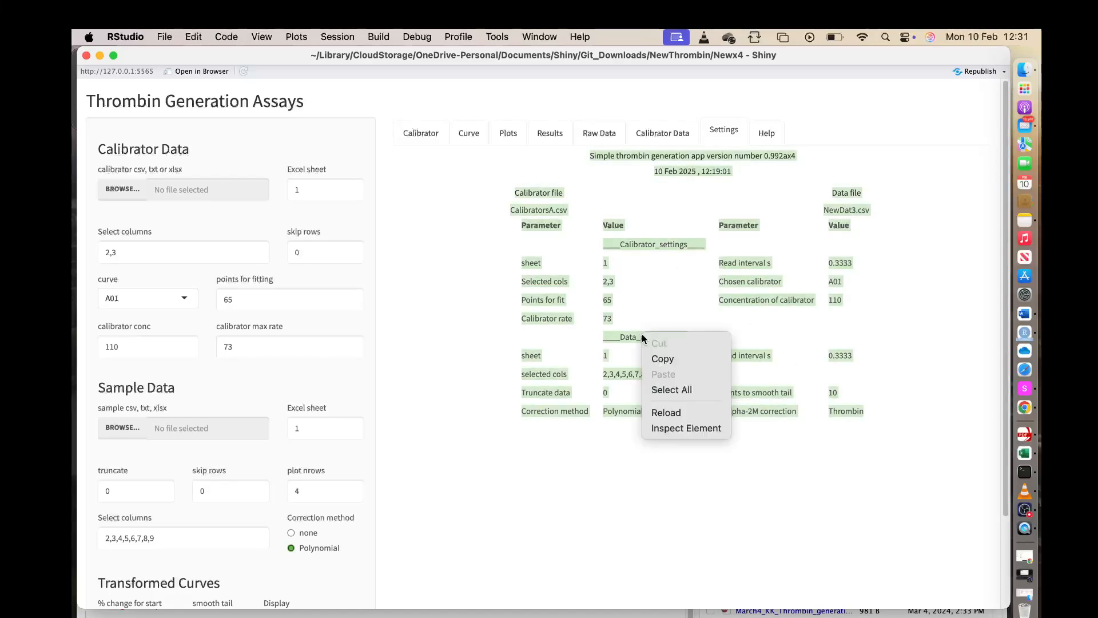
left_click(663, 360)
left_click(436, 337)
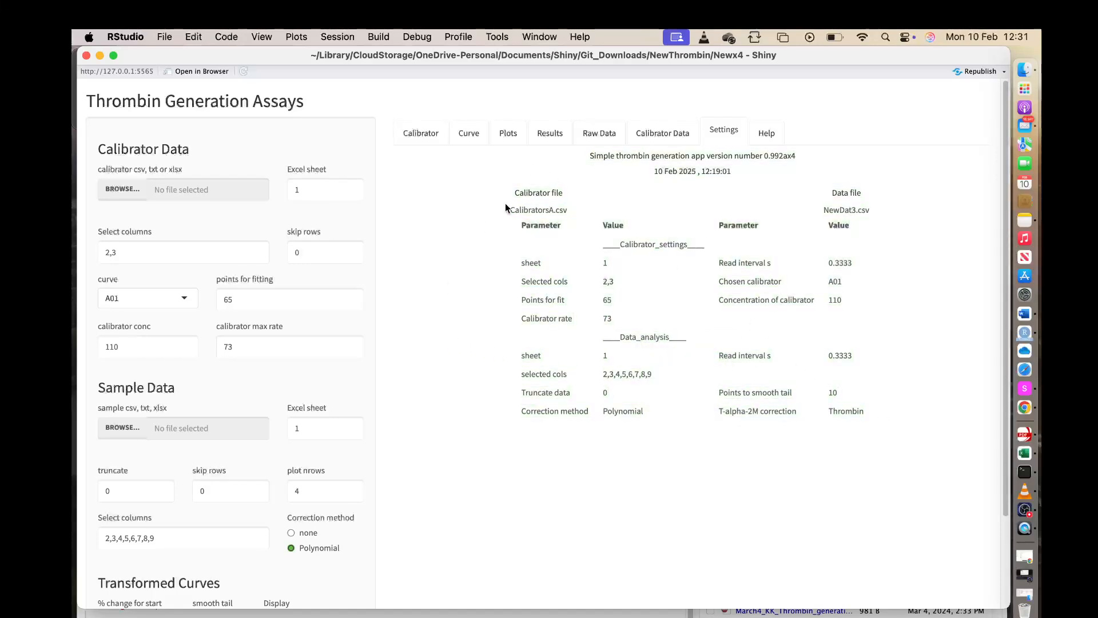
Look through the help notes and change the app theme to journal.
left_click(762, 131)
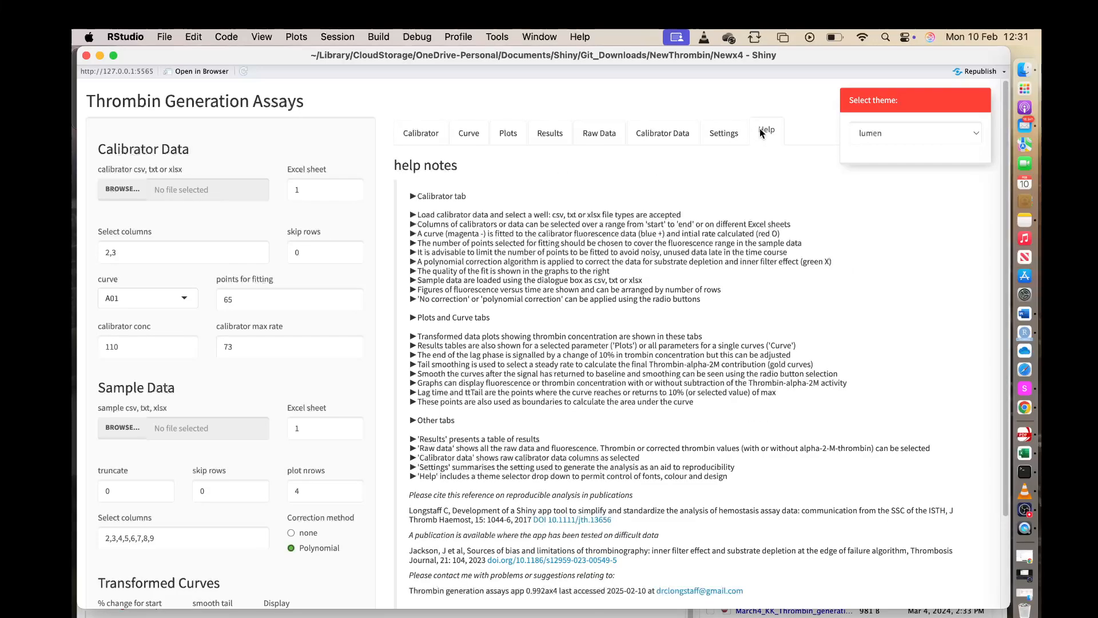
scroll(604, 290, "down", 4)
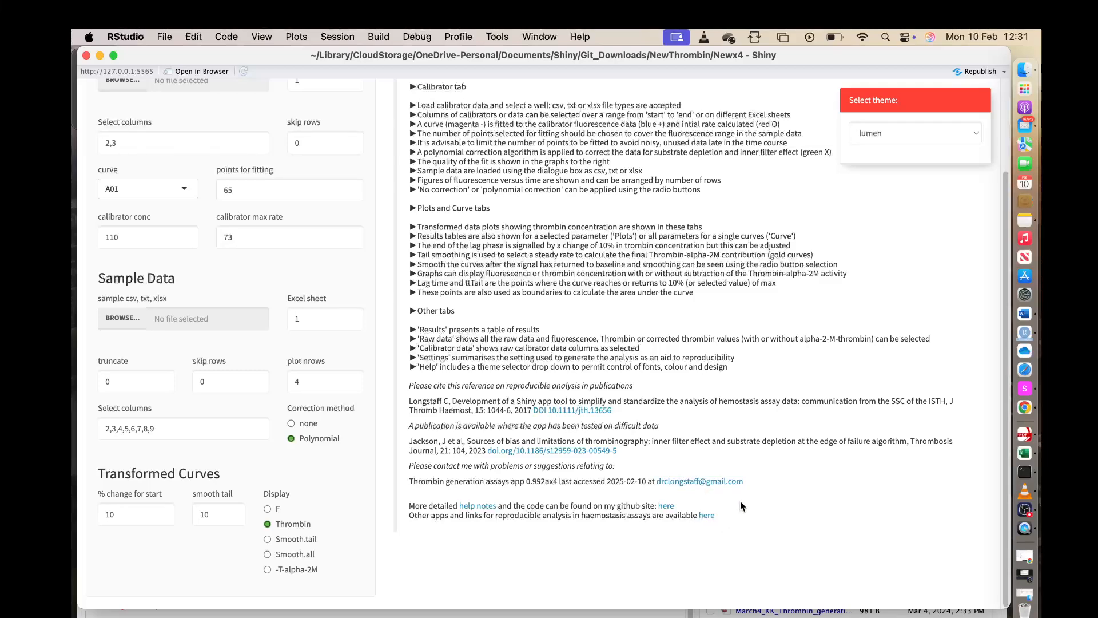
left_click(977, 135)
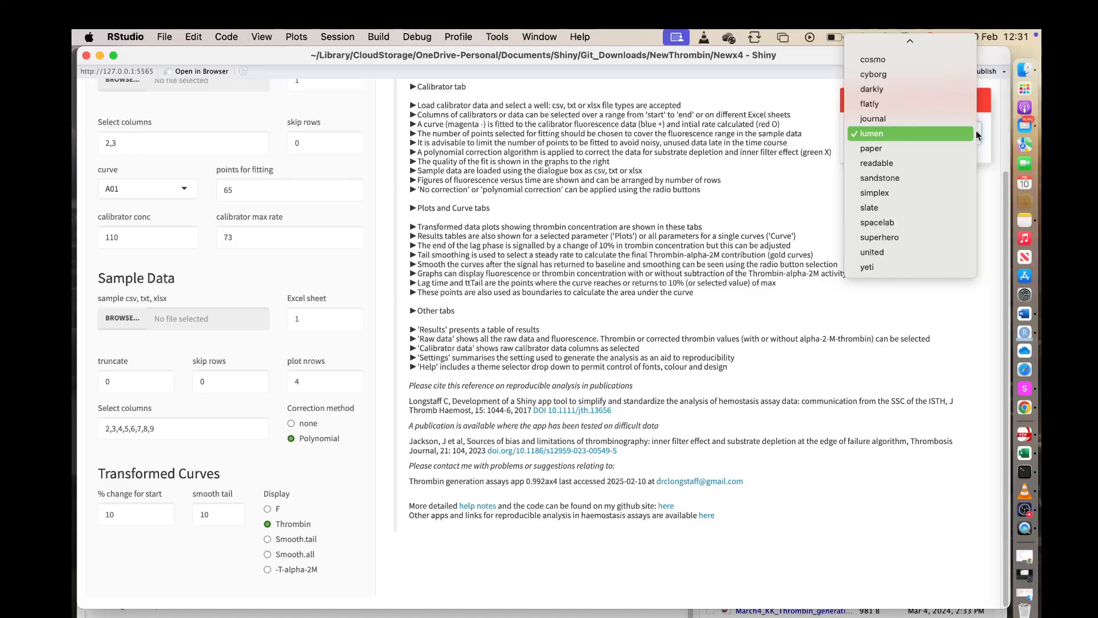
left_click(876, 121)
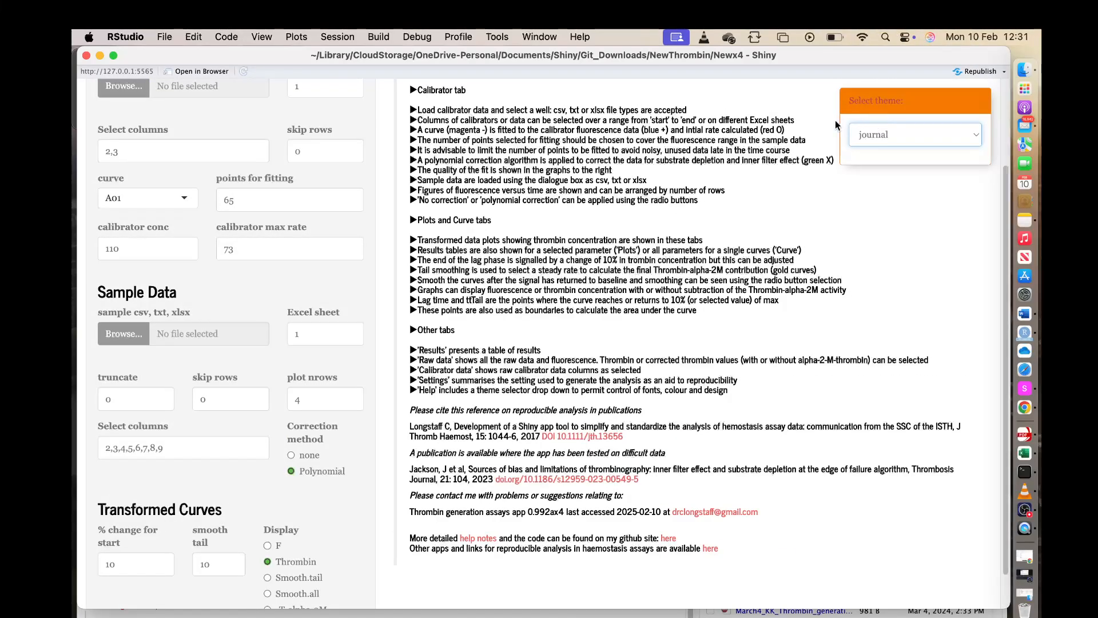
Return to the calibrator fit and sample fluorescence plots to view them in the new theme.
scroll(535, 274, "down", 2)
scroll(522, 281, "up", 5)
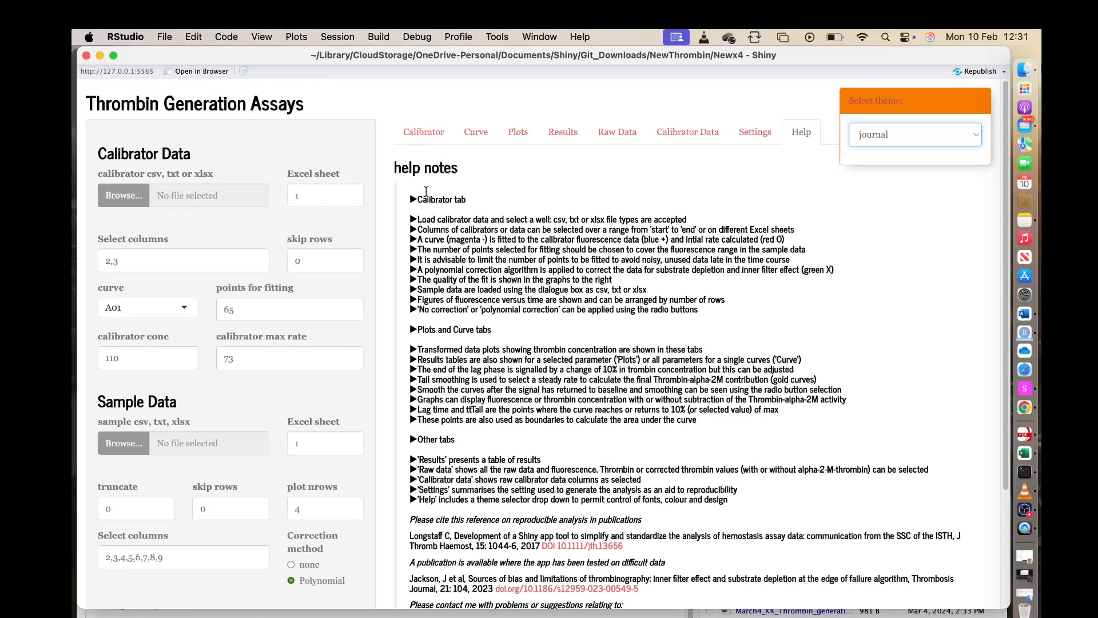
left_click(425, 133)
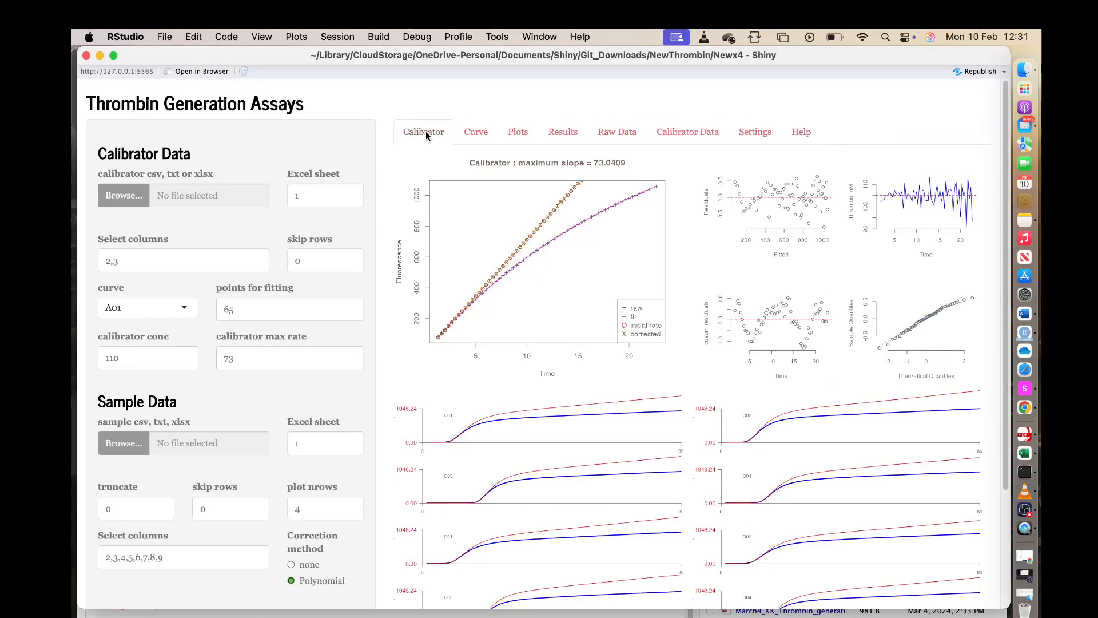